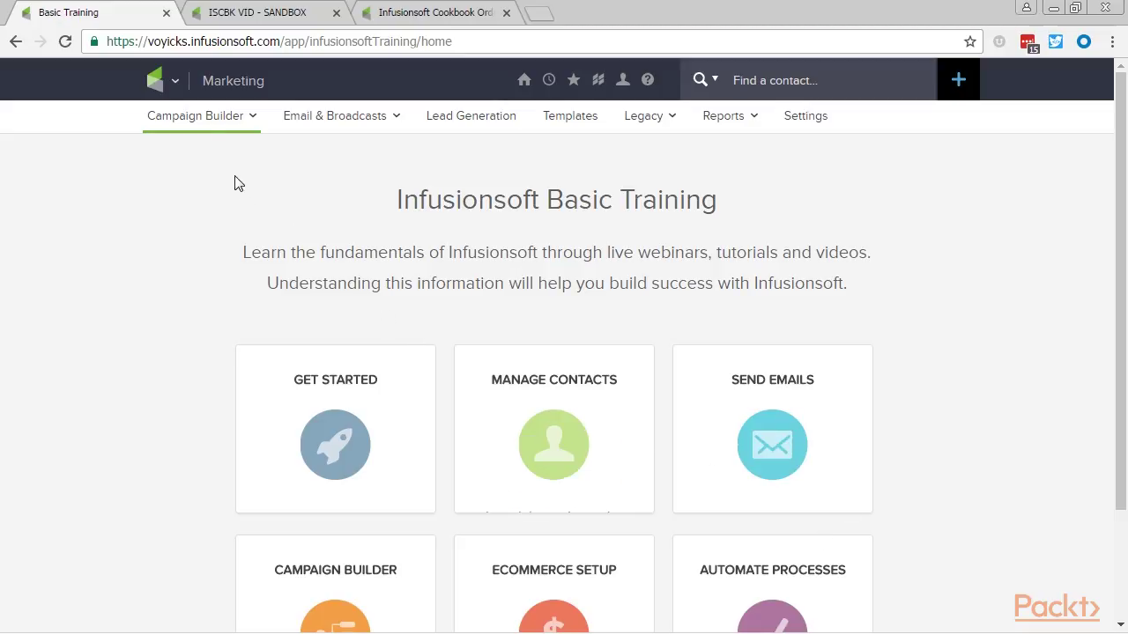
Start a new e-commerce payment plan named "One Click Sale" with the description "For processing any one click upsell.".
{"action": "left_click", "coordinate": [175, 88]}
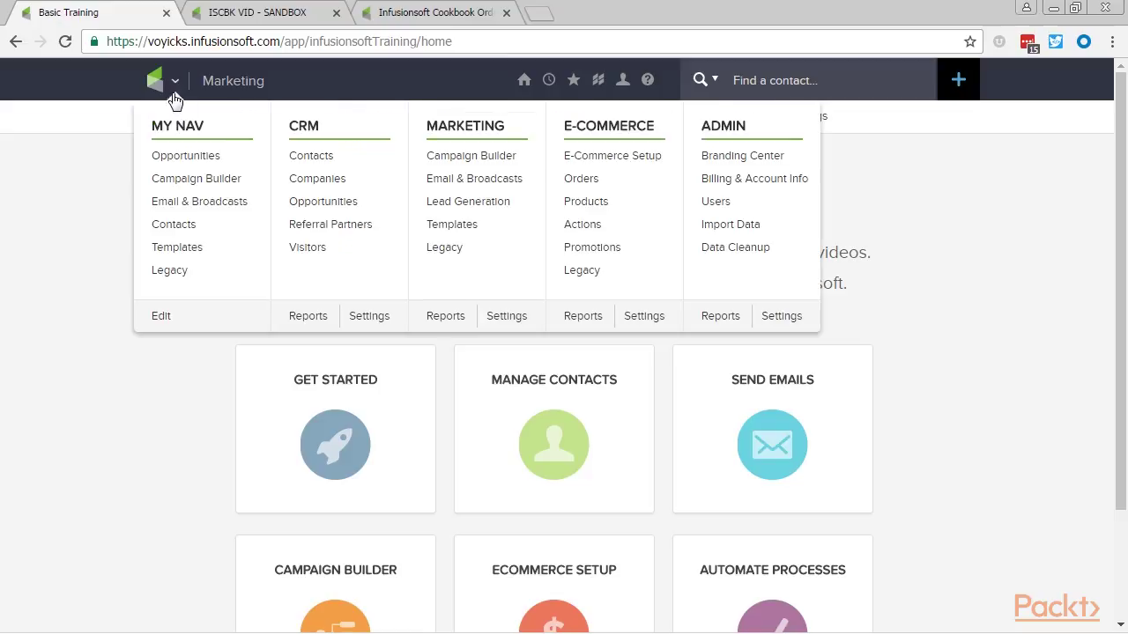
{"action": "left_click", "coordinate": [633, 158]}
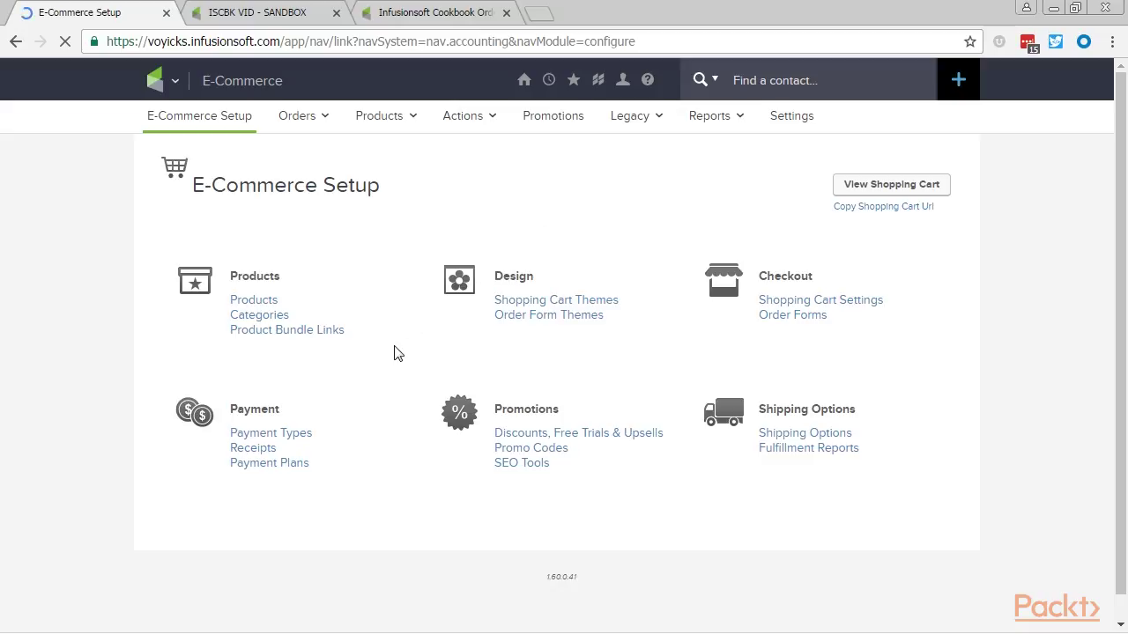
{"action": "left_click", "coordinate": [302, 470]}
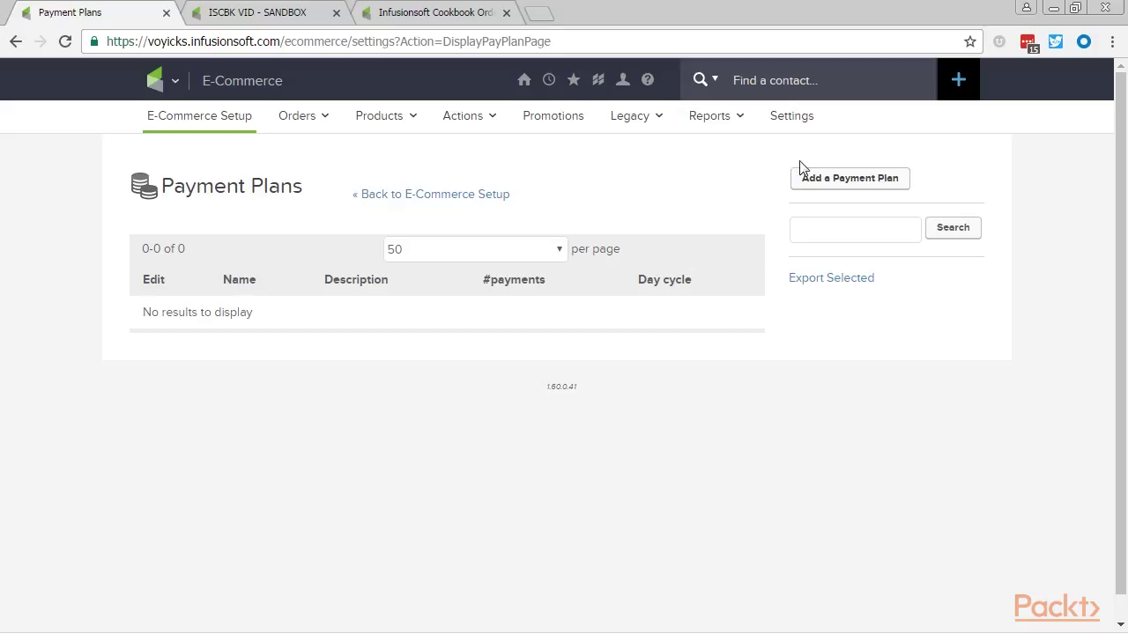
{"action": "left_click", "coordinate": [818, 179]}
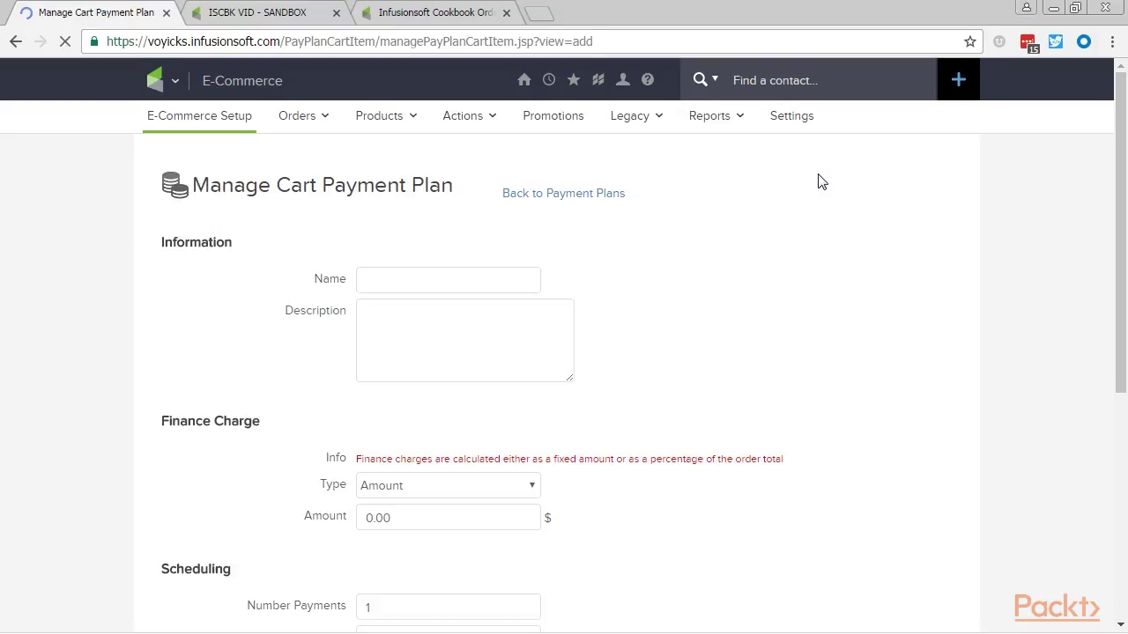
{"action": "left_click", "coordinate": [409, 281]}
{"action": "type", "text": "One Click Sale"}
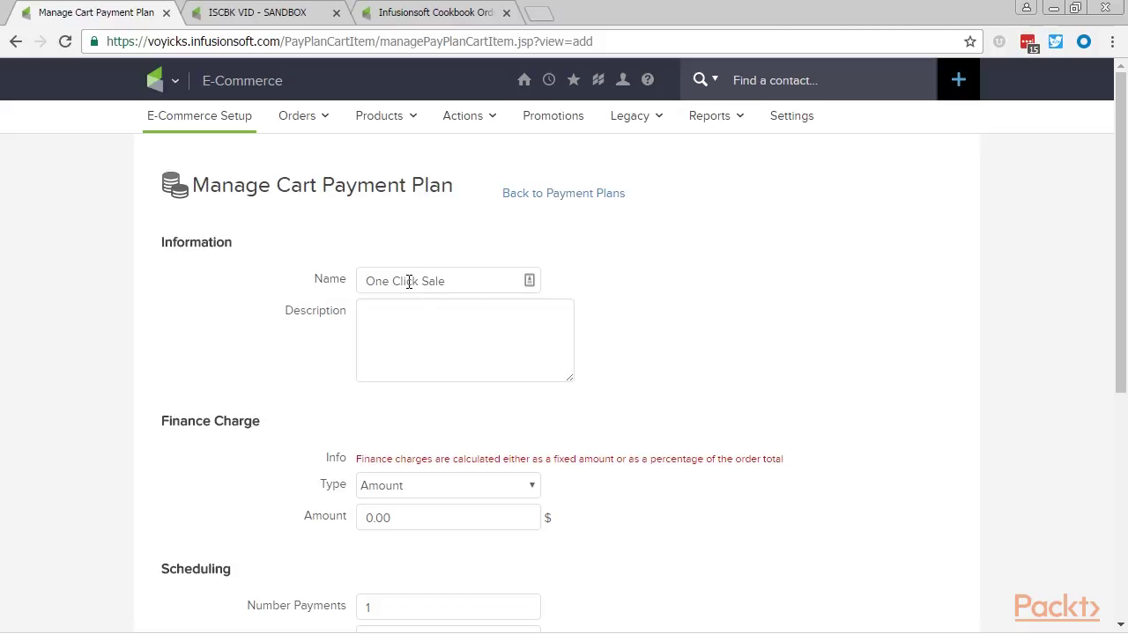
{"action": "key", "text": "Tab"}
{"action": "type", "text": "For processing any one click upsell."}
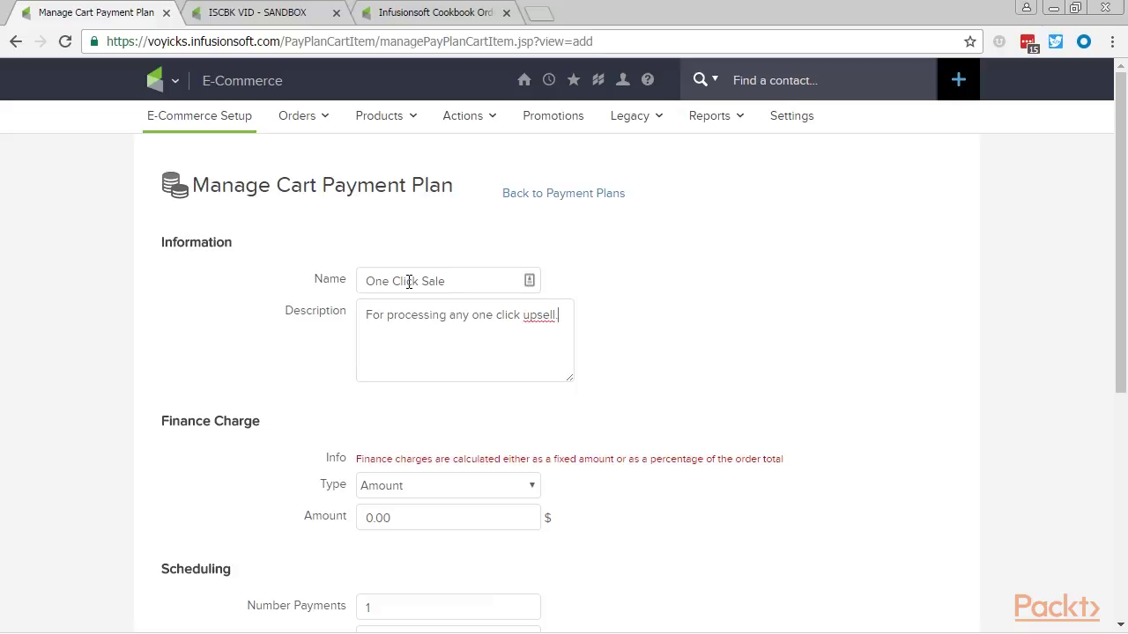
Set the payment plan to override the cart merchant account, keeping Infusionsoft Payments as the merchant account, and save the plan.
{"action": "scroll", "coordinate": [265, 334], "scroll_direction": "down", "scroll_amount": 3}
{"action": "scroll", "coordinate": [273, 360], "scroll_direction": "down", "scroll_amount": 1}
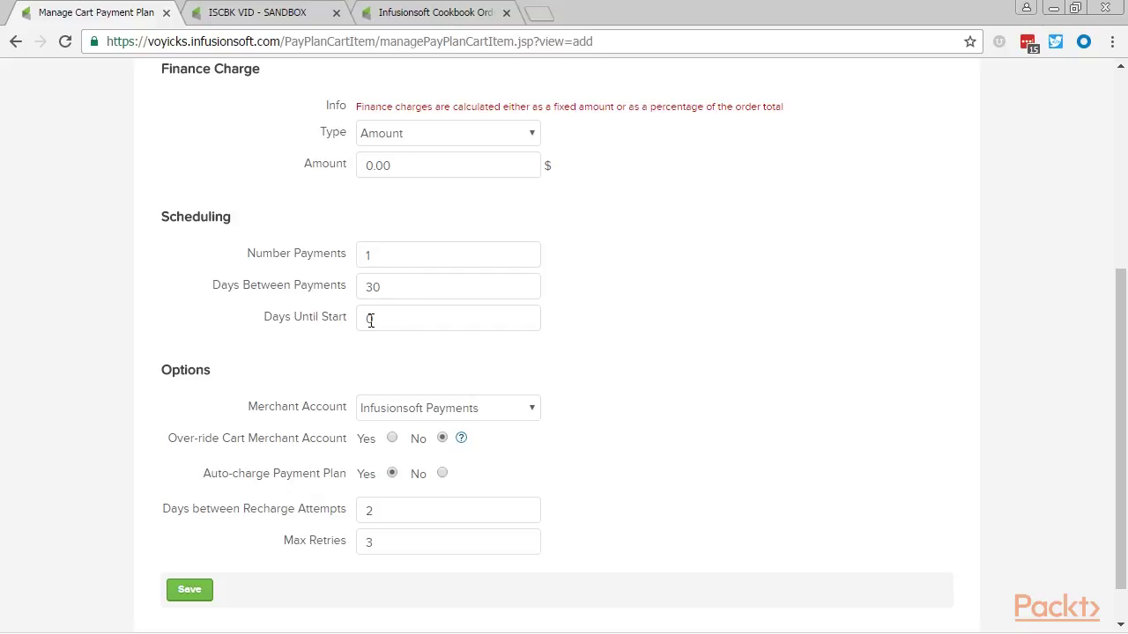
{"action": "scroll", "coordinate": [320, 345], "scroll_direction": "down", "scroll_amount": 1}
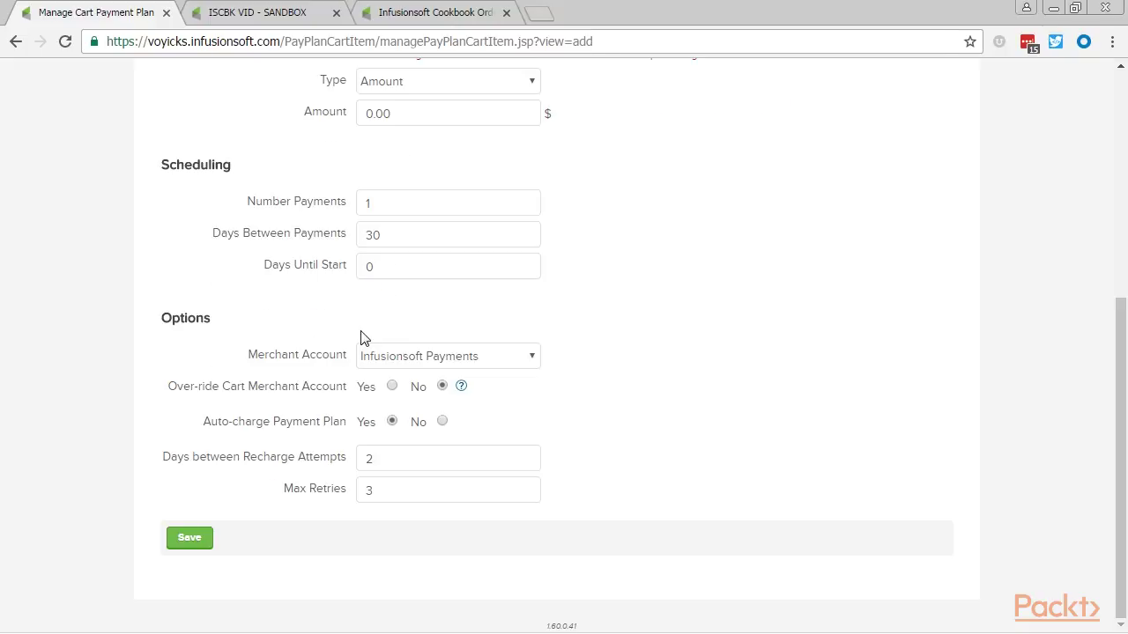
{"action": "left_click", "coordinate": [389, 363]}
{"action": "left_click", "coordinate": [388, 363]}
{"action": "left_click", "coordinate": [392, 387]}
{"action": "left_click", "coordinate": [191, 541]}
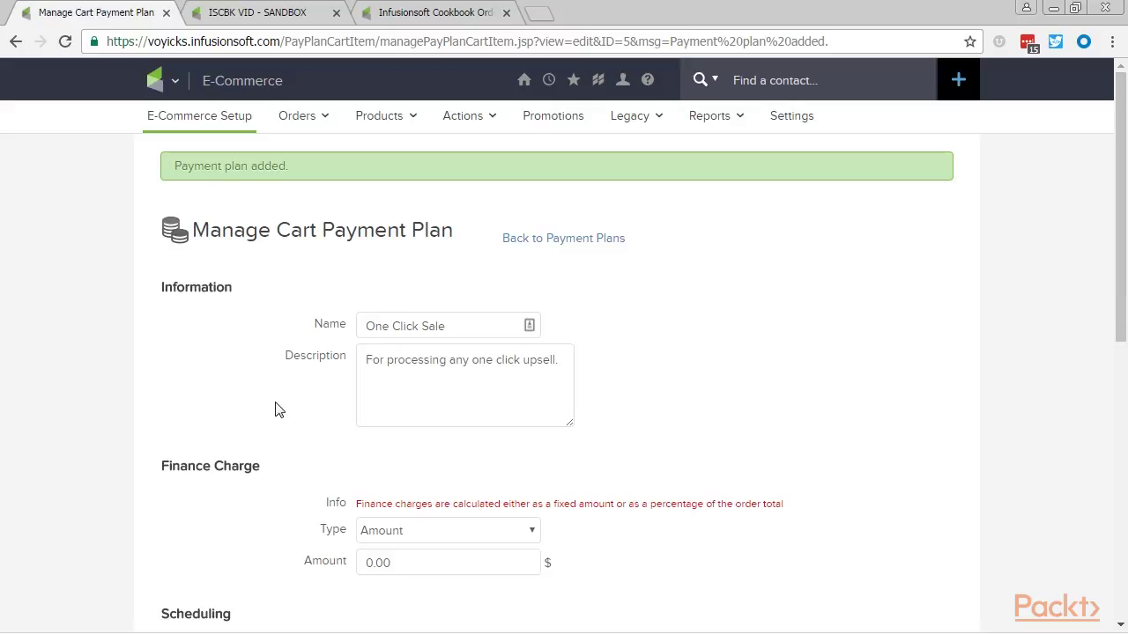
Add a date range criterion from 12/6/2016 to 12/7/2016 to the One Click Sale payment plan.
{"action": "scroll", "coordinate": [275, 409], "scroll_direction": "down", "scroll_amount": 7}
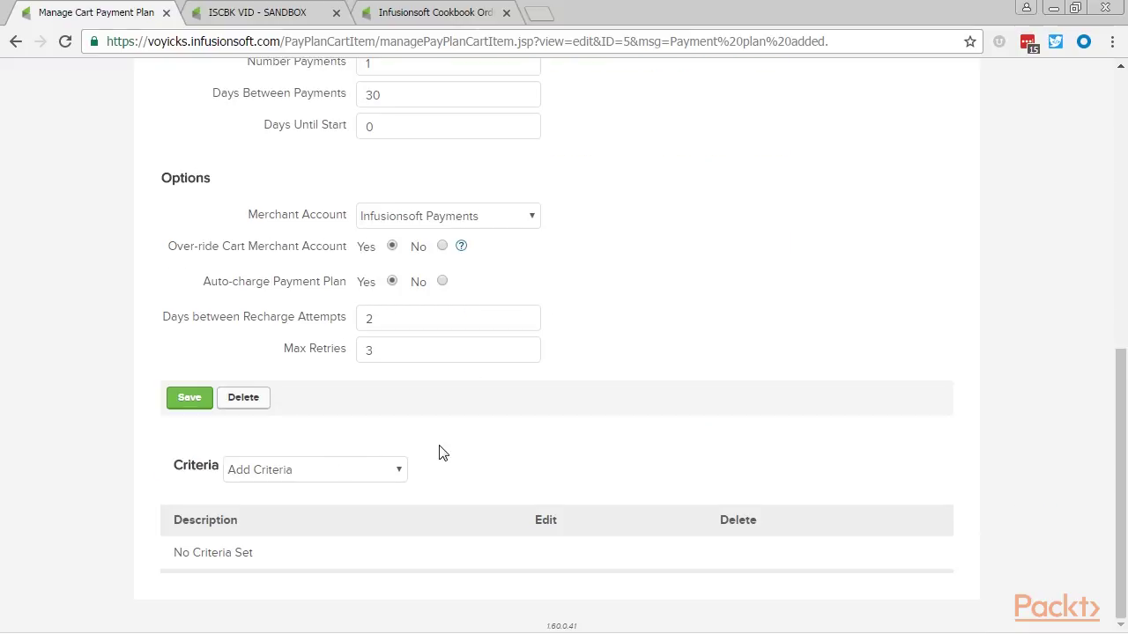
{"action": "left_click", "coordinate": [398, 473]}
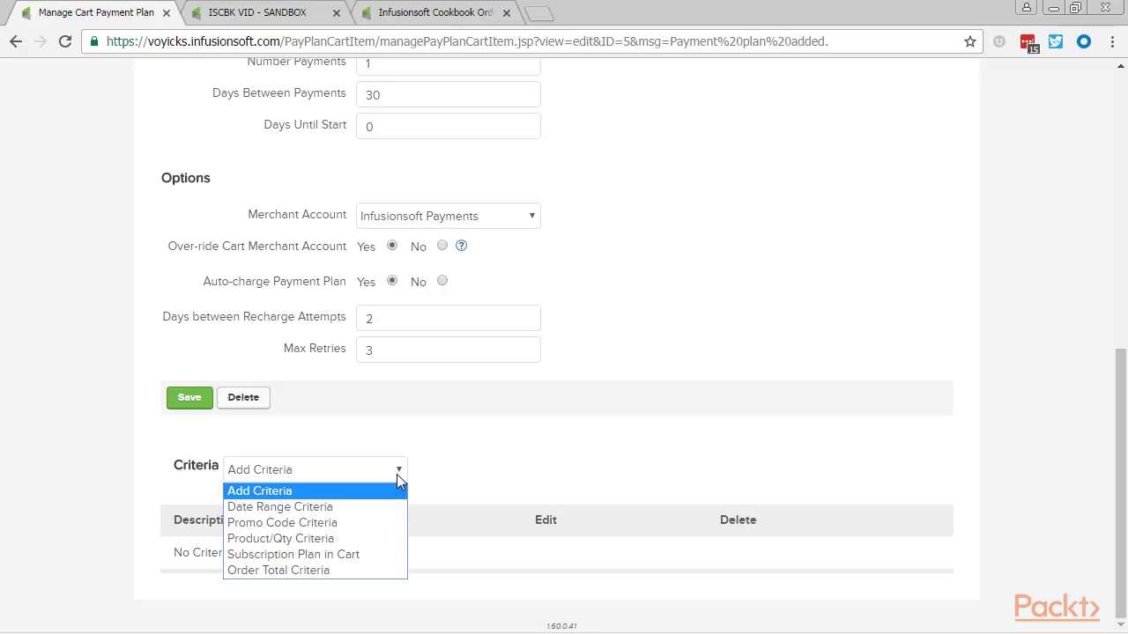
{"action": "left_click", "coordinate": [375, 508]}
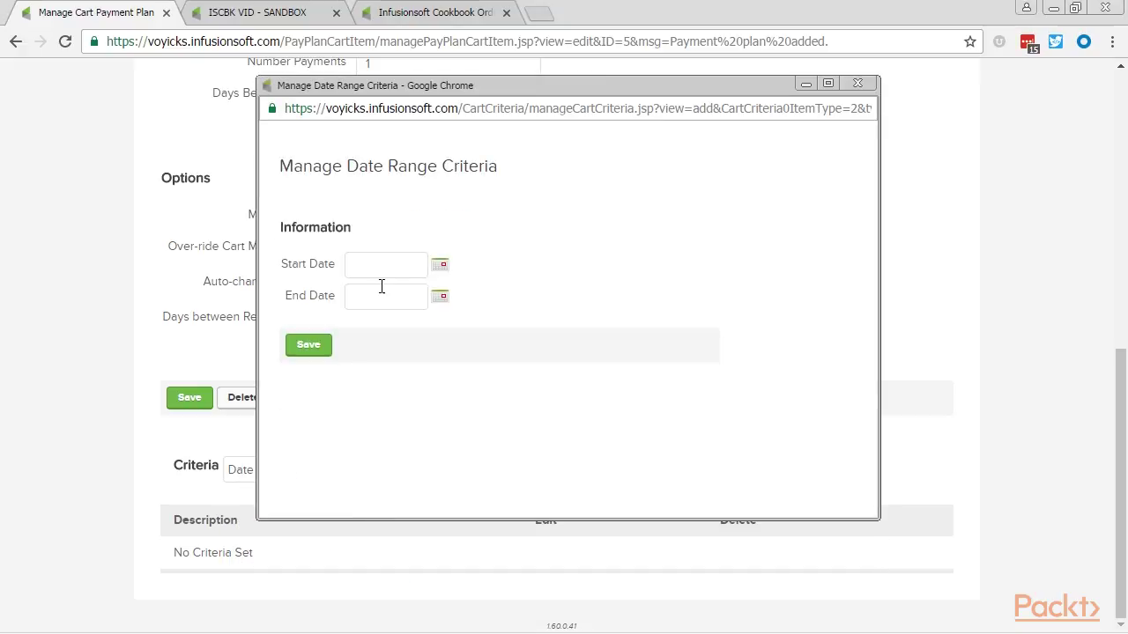
{"action": "left_click", "coordinate": [439, 265]}
{"action": "left_click", "coordinate": [428, 374]}
{"action": "left_click", "coordinate": [440, 296]}
{"action": "left_click", "coordinate": [459, 408]}
{"action": "left_click", "coordinate": [304, 349]}
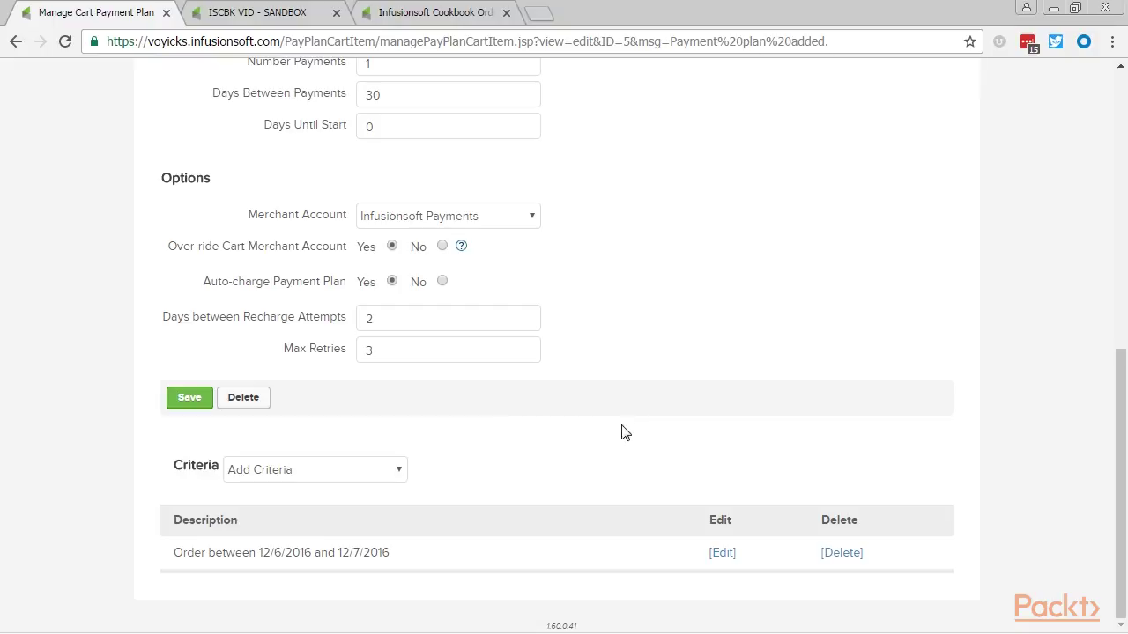
Start a new action set in the marketing settings and name it "Cookbook Upsell".
{"action": "scroll", "coordinate": [623, 432], "scroll_direction": "up", "scroll_amount": 10}
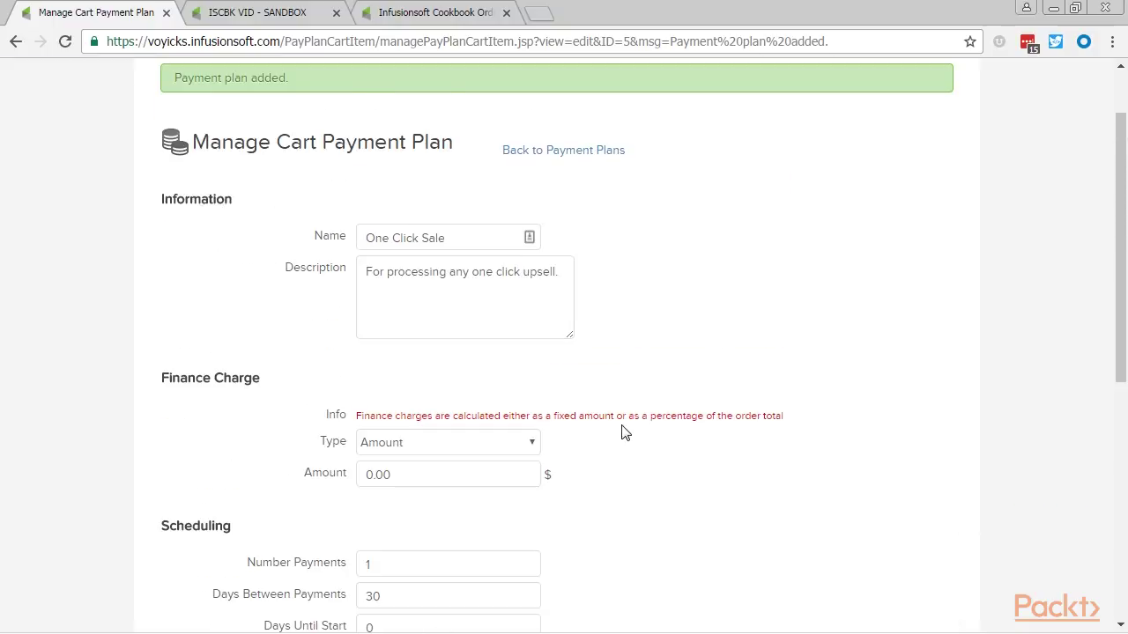
{"action": "left_click", "coordinate": [153, 80]}
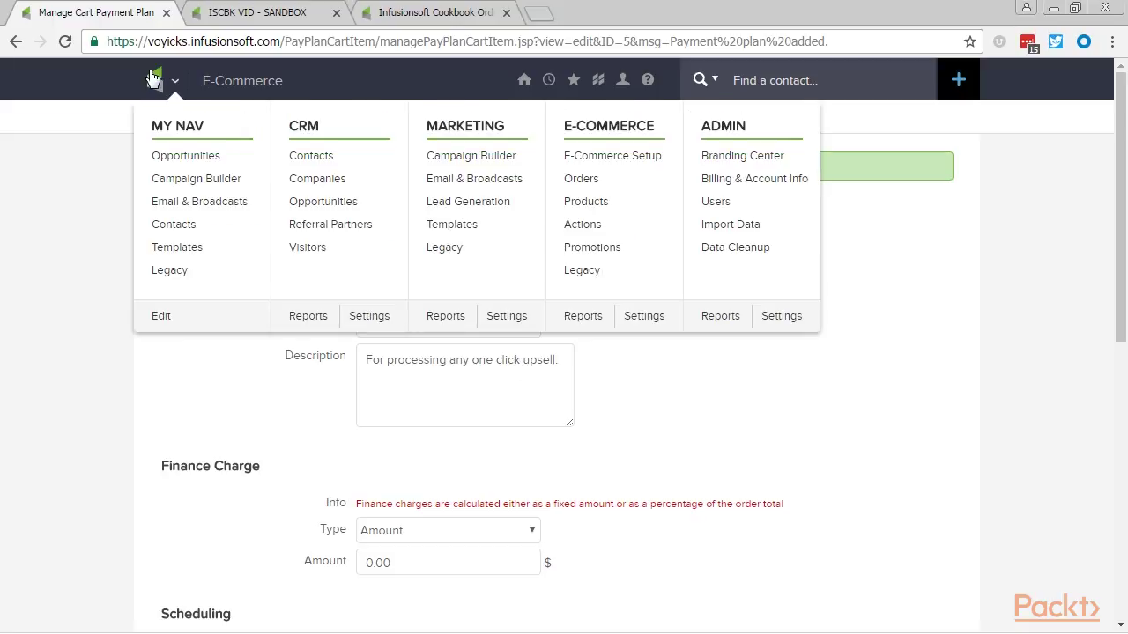
{"action": "left_click", "coordinate": [506, 317]}
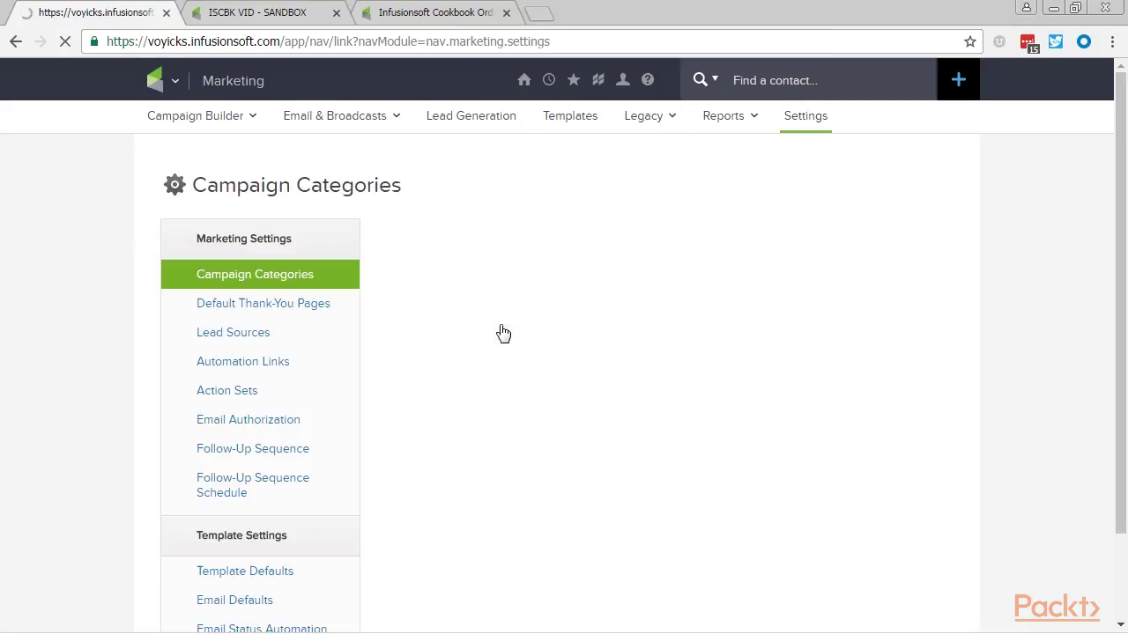
{"action": "left_click", "coordinate": [250, 393]}
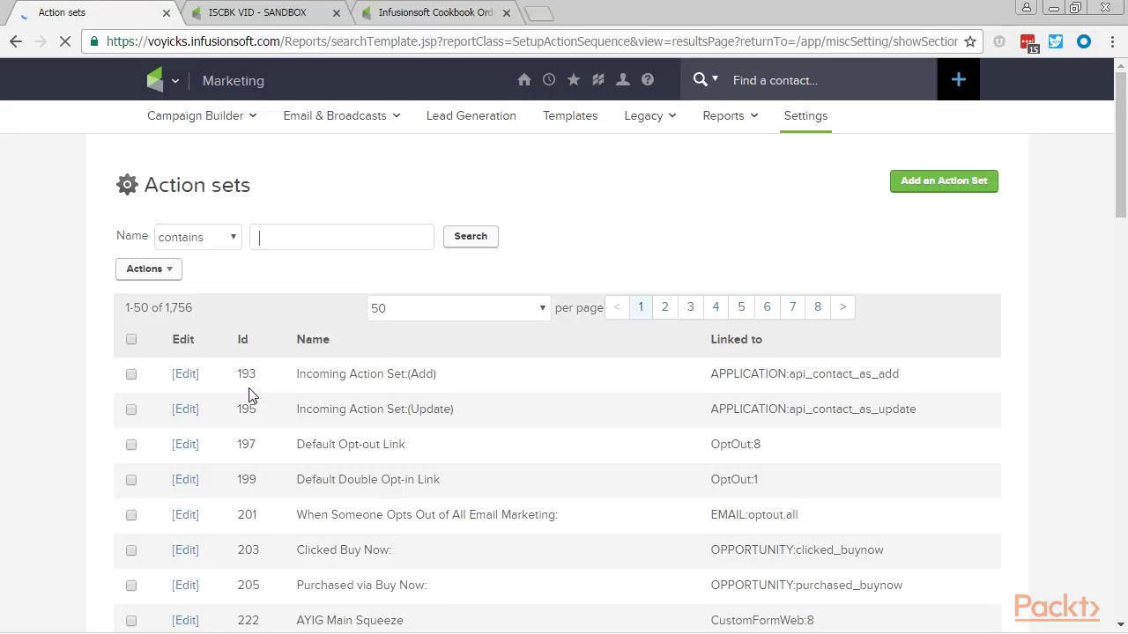
{"action": "left_click", "coordinate": [926, 183]}
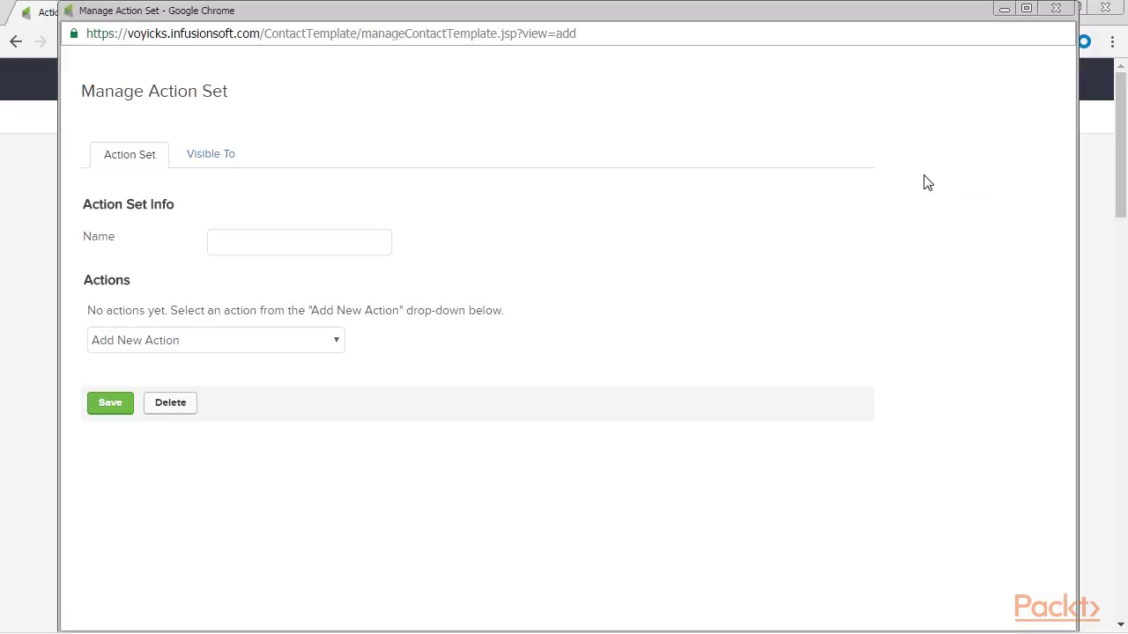
{"action": "left_click", "coordinate": [328, 240]}
{"action": "type", "text": "Cookbook Upsell"}
Add a Create an Order action to the action set and save it so its order details can be customized.
{"action": "left_click", "coordinate": [308, 343]}
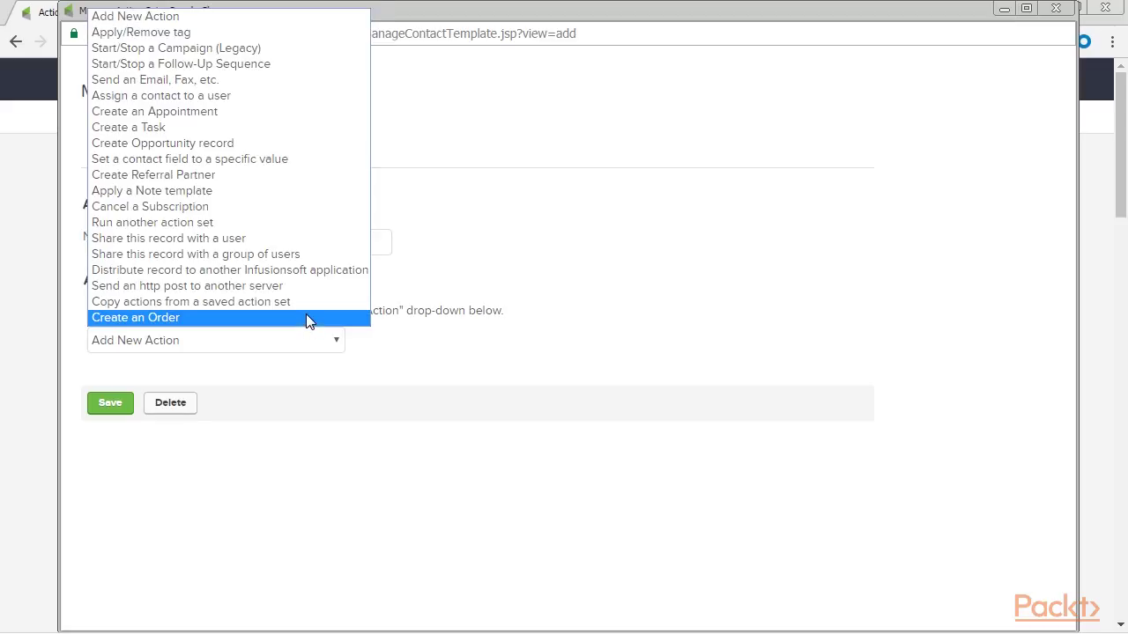
{"action": "left_click", "coordinate": [306, 317]}
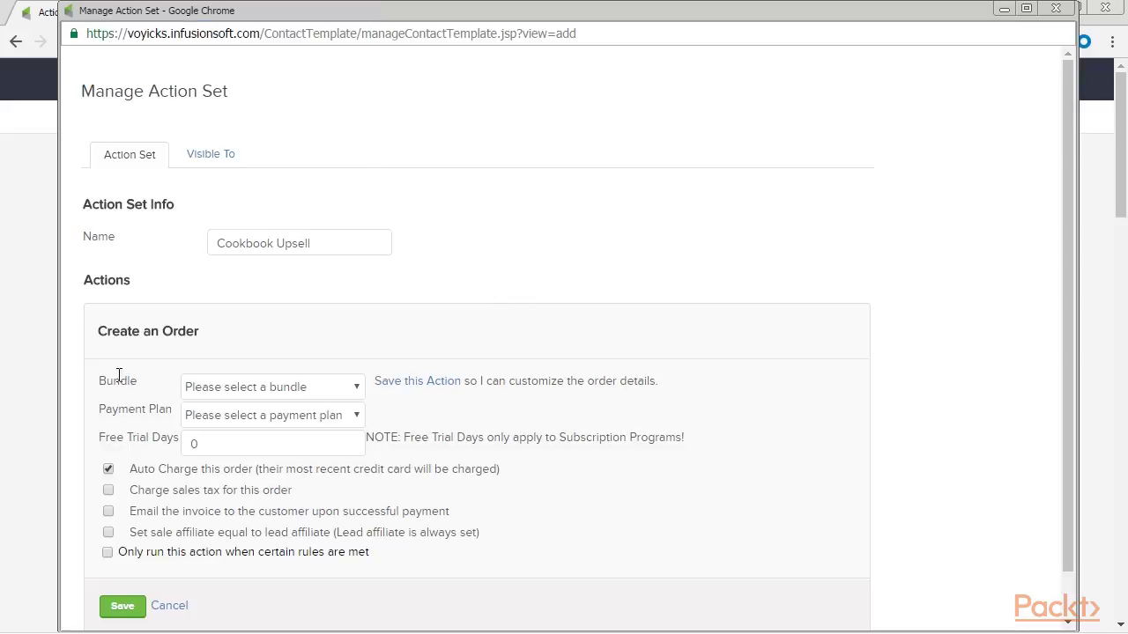
{"action": "left_click", "coordinate": [413, 385]}
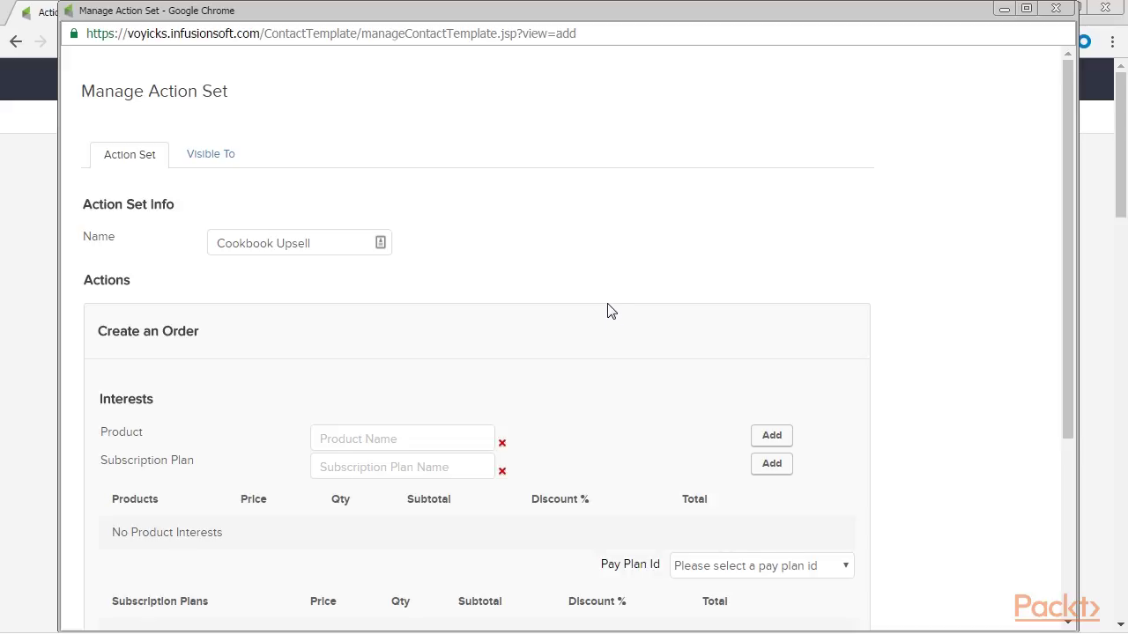
Add the product Infusionsoft Cookbook Tutorials to the order action.
{"action": "scroll", "coordinate": [608, 313], "scroll_direction": "down", "scroll_amount": 1}
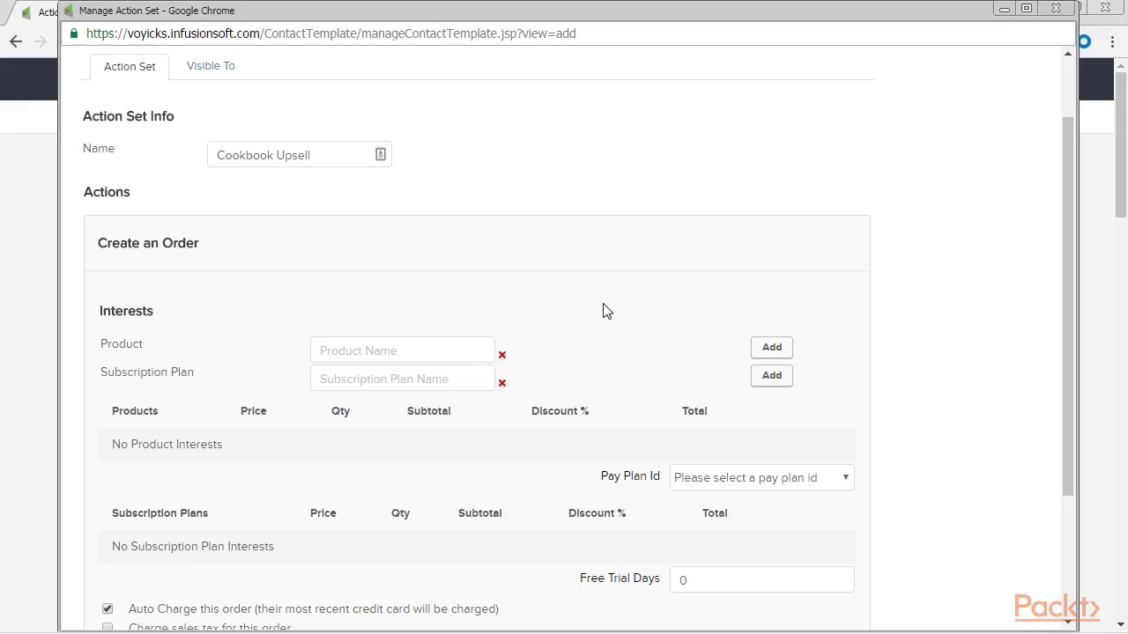
{"action": "left_click", "coordinate": [375, 343]}
{"action": "type", "text": "tut"}
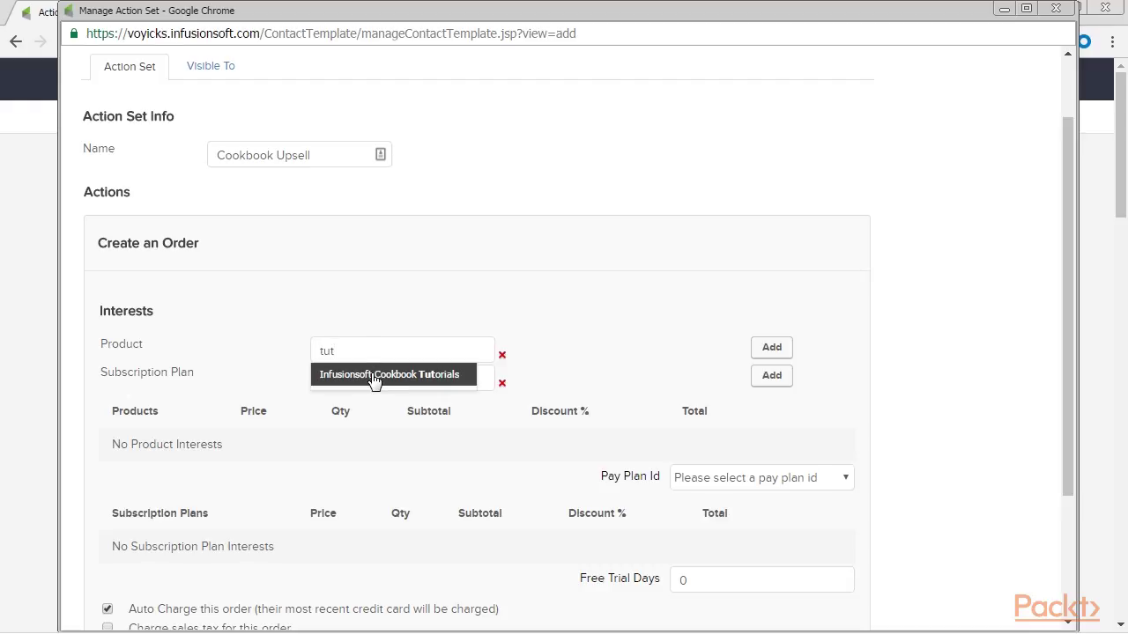
{"action": "left_click", "coordinate": [375, 374]}
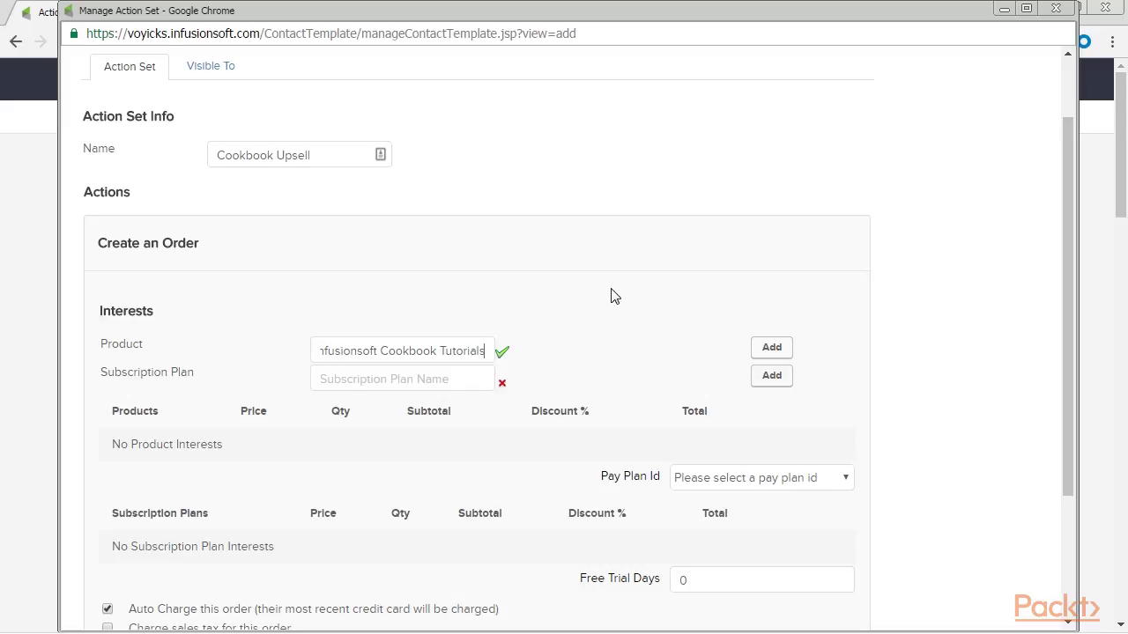
{"action": "left_click", "coordinate": [773, 348]}
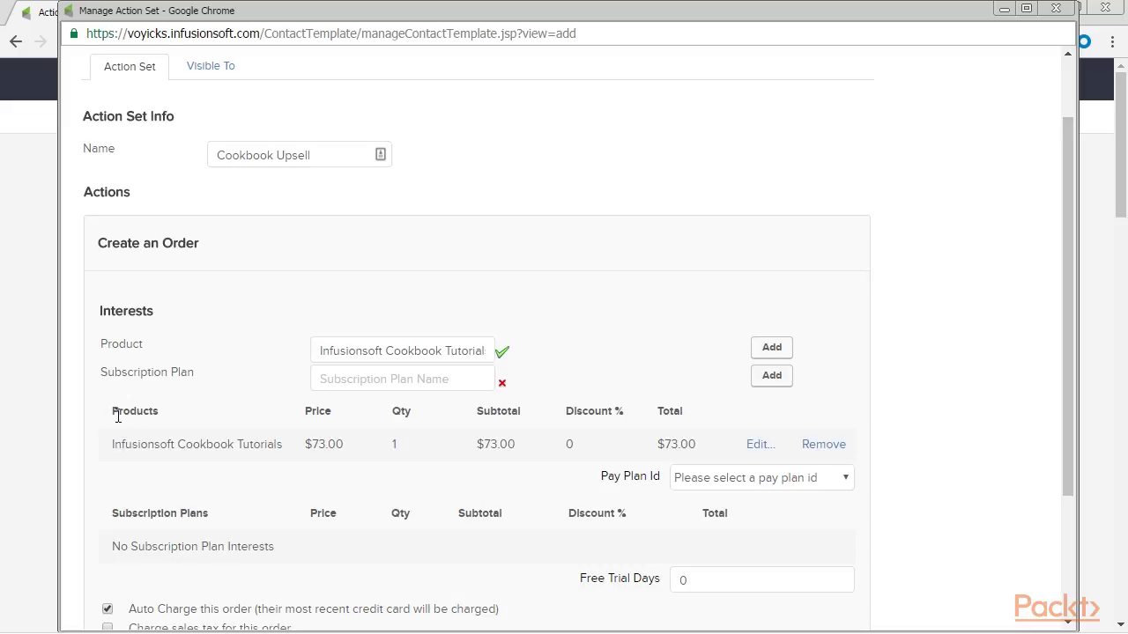
{"action": "left_click_drag", "start_coordinate": [118, 416], "coordinate": [160, 510]}
{"action": "left_click", "coordinate": [156, 400]}
Assign the One Click Sale pay plan to the order with auto charge enabled, and save the action and the action set.
{"action": "left_click", "coordinate": [846, 480]}
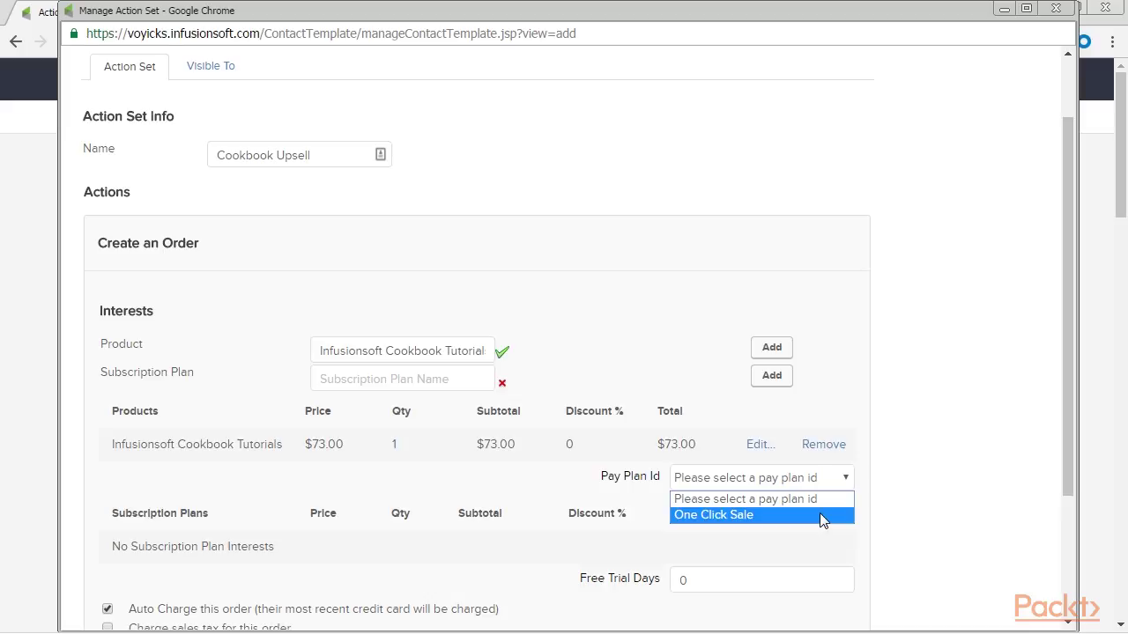
{"action": "left_click", "coordinate": [820, 514]}
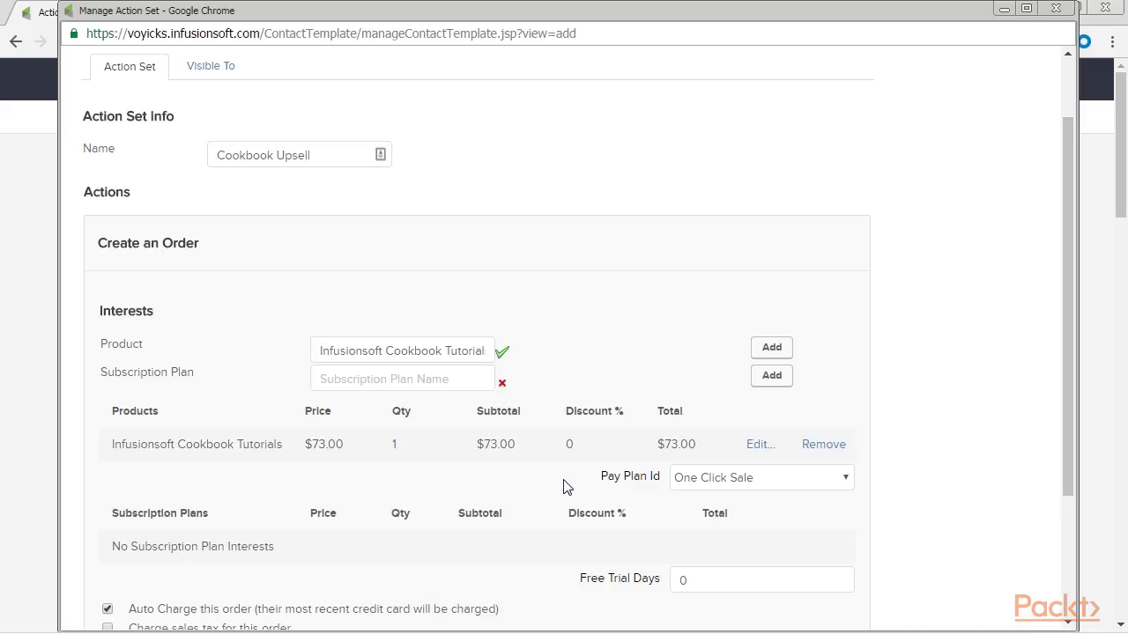
{"action": "scroll", "coordinate": [467, 489], "scroll_direction": "down", "scroll_amount": 2}
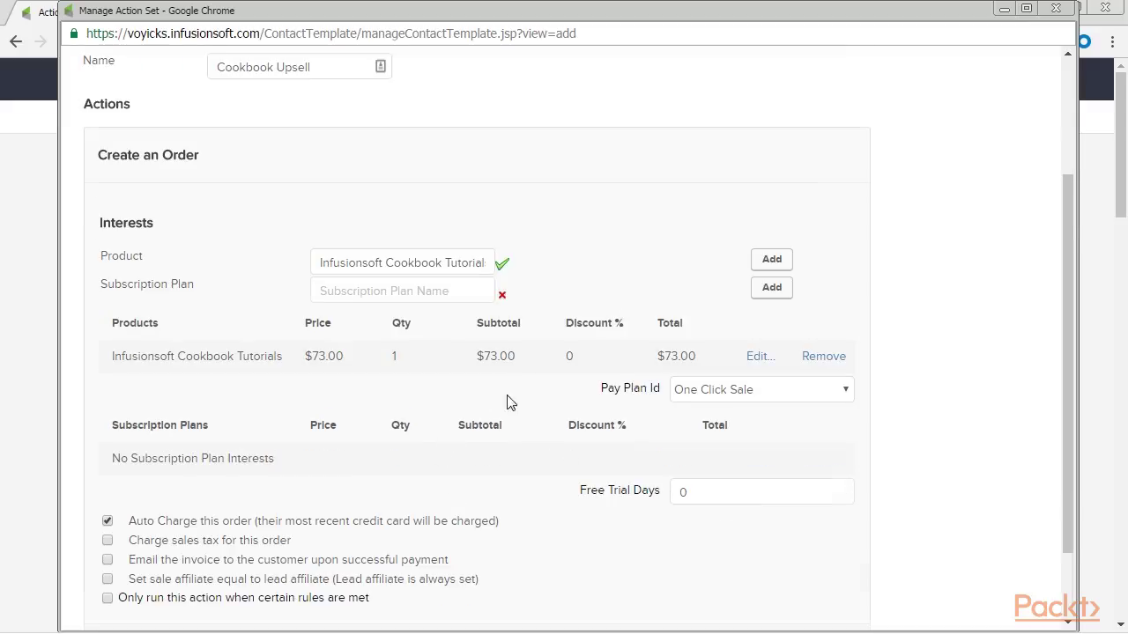
{"action": "scroll", "coordinate": [515, 392], "scroll_direction": "down", "scroll_amount": 2}
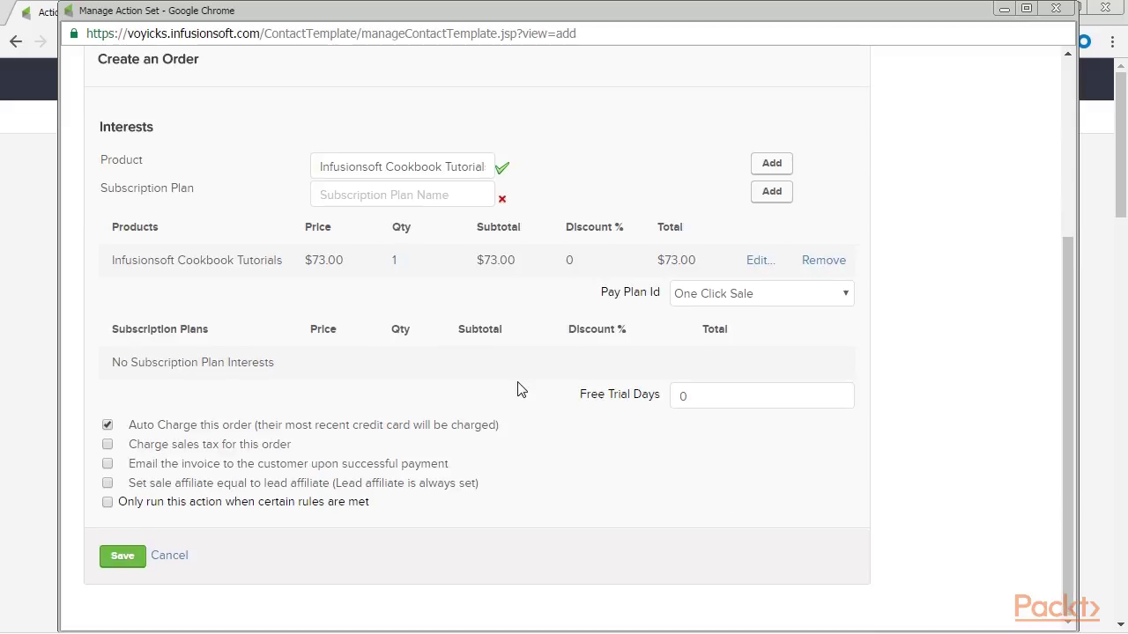
{"action": "left_click", "coordinate": [108, 425]}
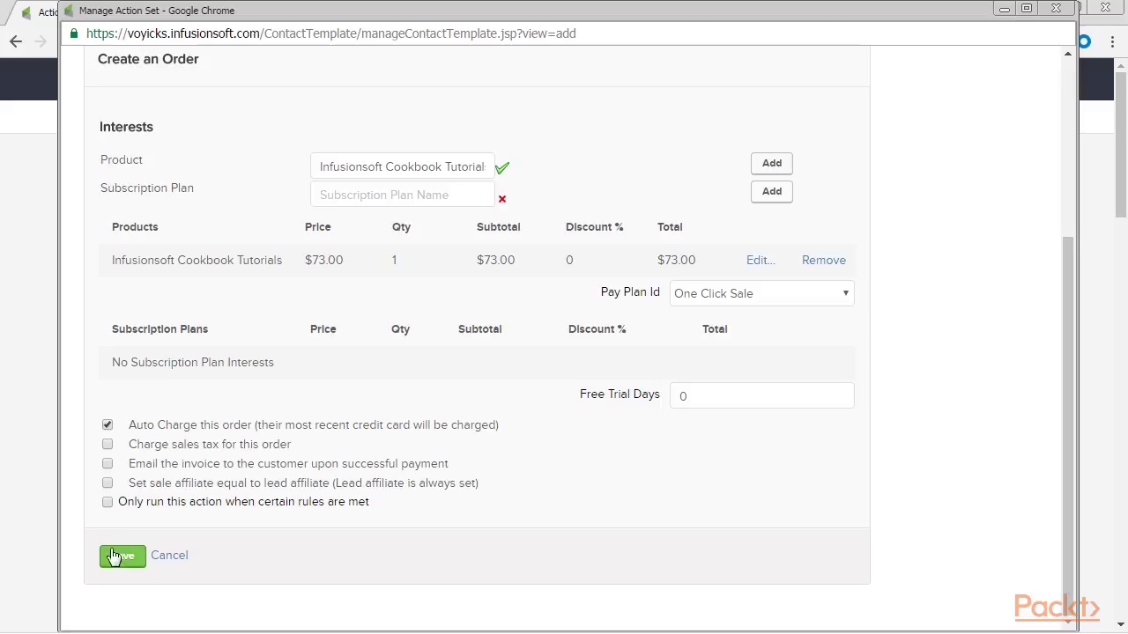
{"action": "left_click", "coordinate": [121, 559]}
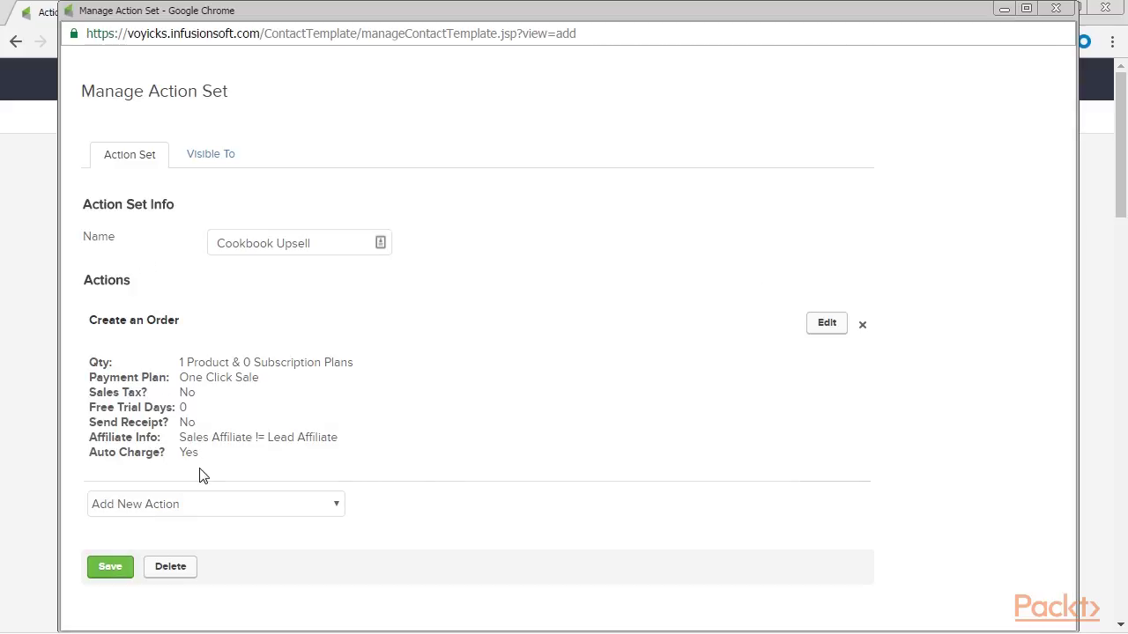
{"action": "left_click", "coordinate": [118, 569]}
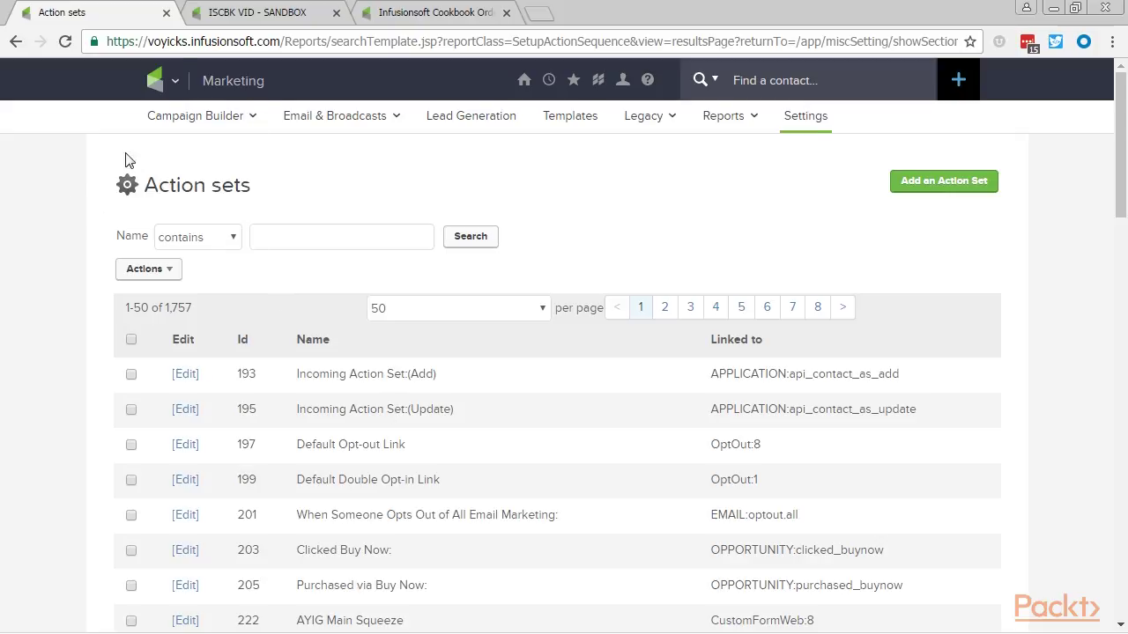
In the ISCBK VID - SANDBOX campaign, add a Landing Page submitted goal and name it "Infusionsoft Cookbook Tutorial Upsell".
{"action": "left_click", "coordinate": [166, 12]}
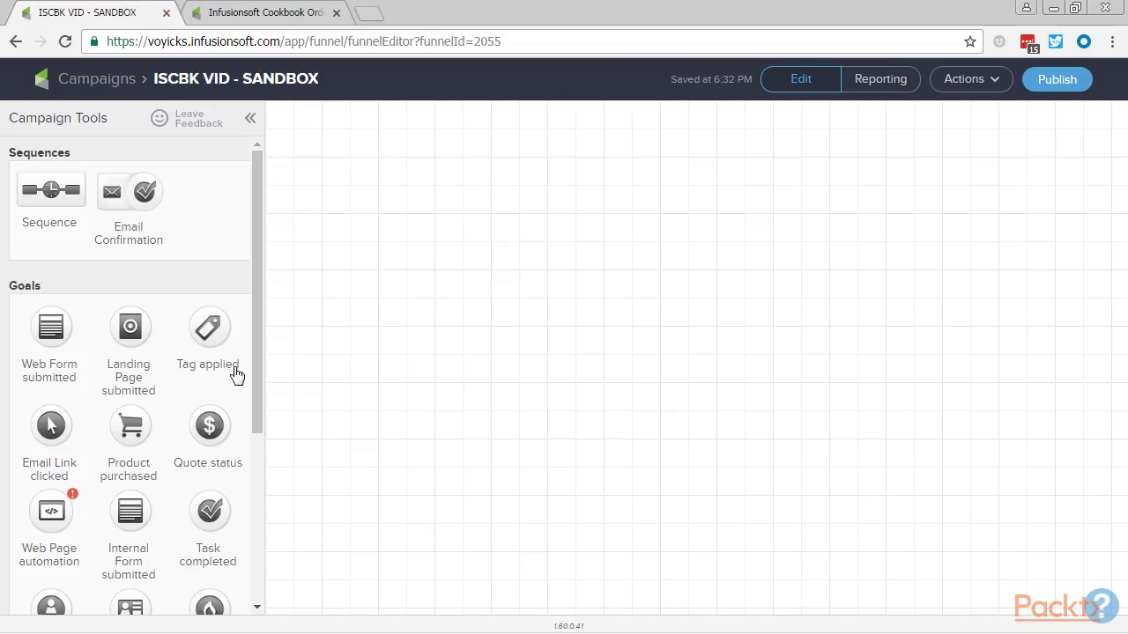
{"action": "left_click_drag", "start_coordinate": [130, 327], "coordinate": [451, 311]}
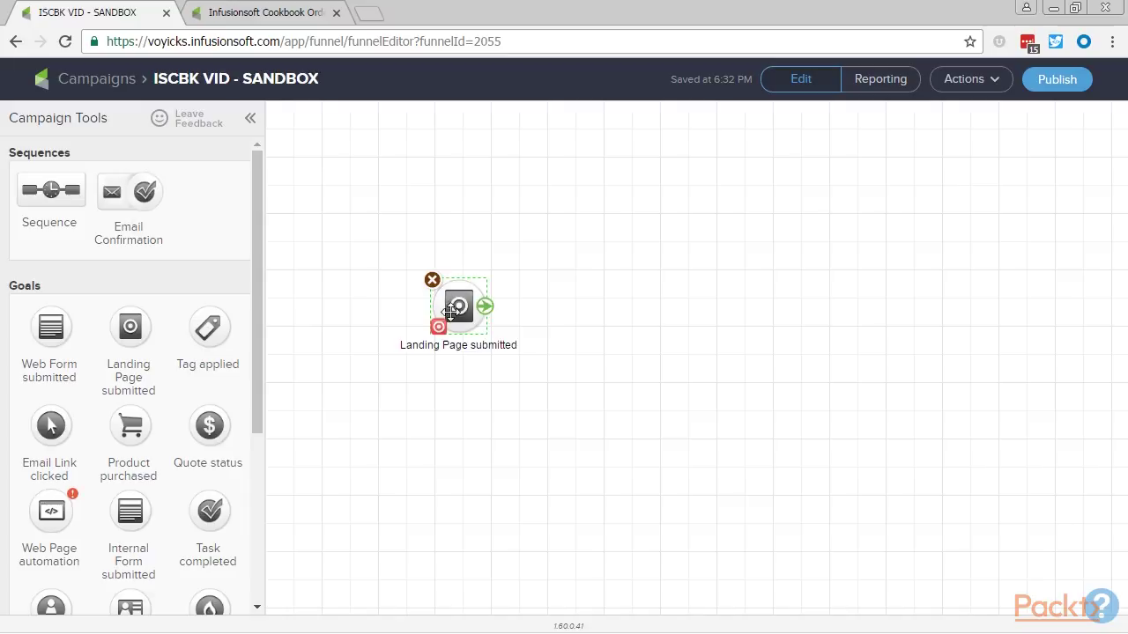
{"action": "double_click", "coordinate": [450, 311]}
{"action": "left_click", "coordinate": [505, 357]}
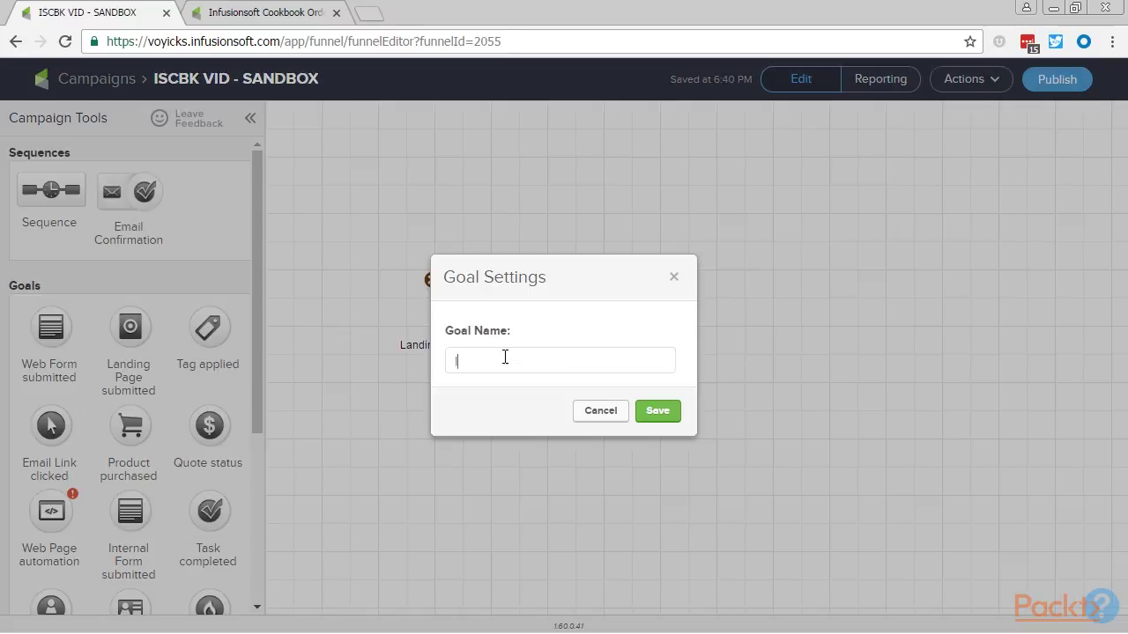
{"action": "type", "text": "Infusionsoft Co"}
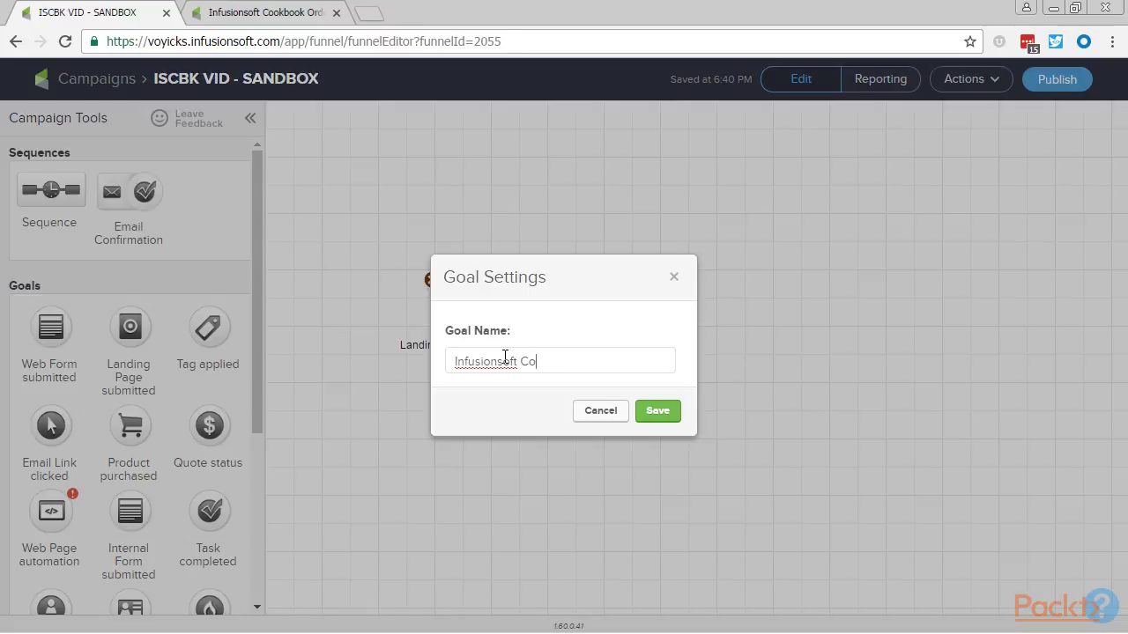
{"action": "type", "text": "okbook Tutorial Upsell"}
{"action": "key", "text": "Return"}
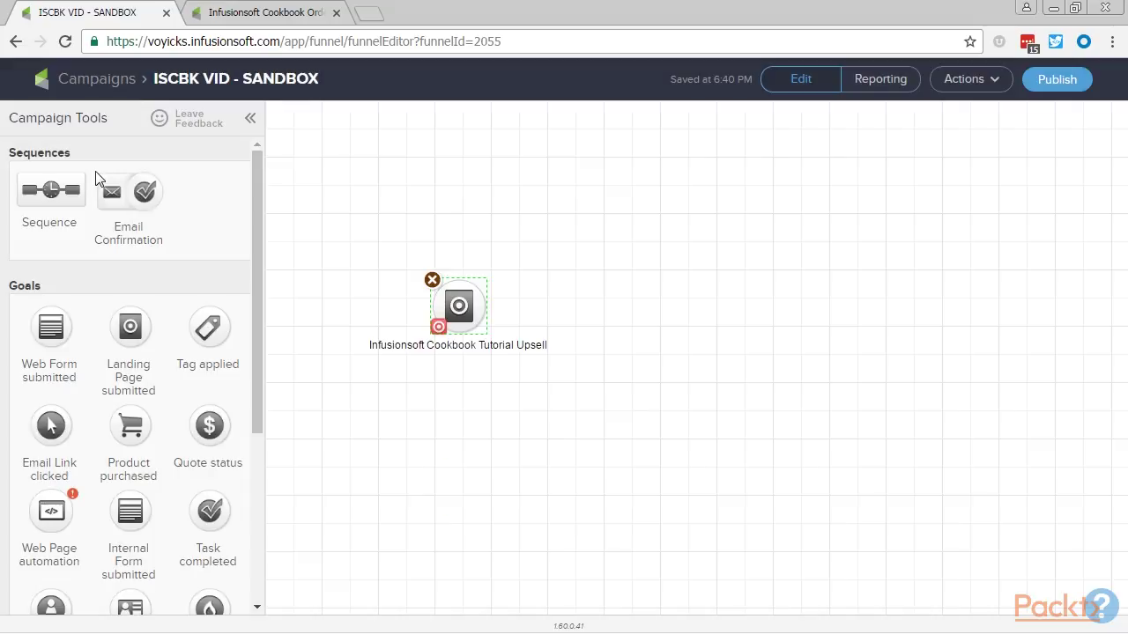
Add a sequence named "Tutorials Order Creation" beside the landing page goal and connect the goal to it.
{"action": "left_click_drag", "start_coordinate": [75, 186], "coordinate": [636, 288]}
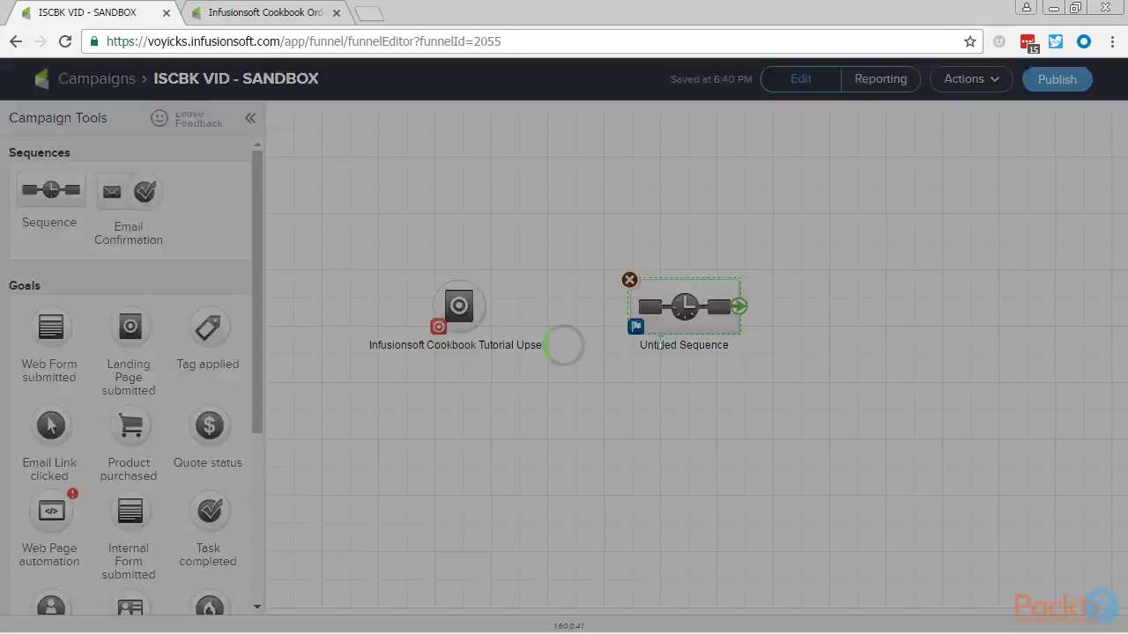
{"action": "left_click", "coordinate": [660, 344]}
{"action": "type", "text": "Tutorials Order Creation"}
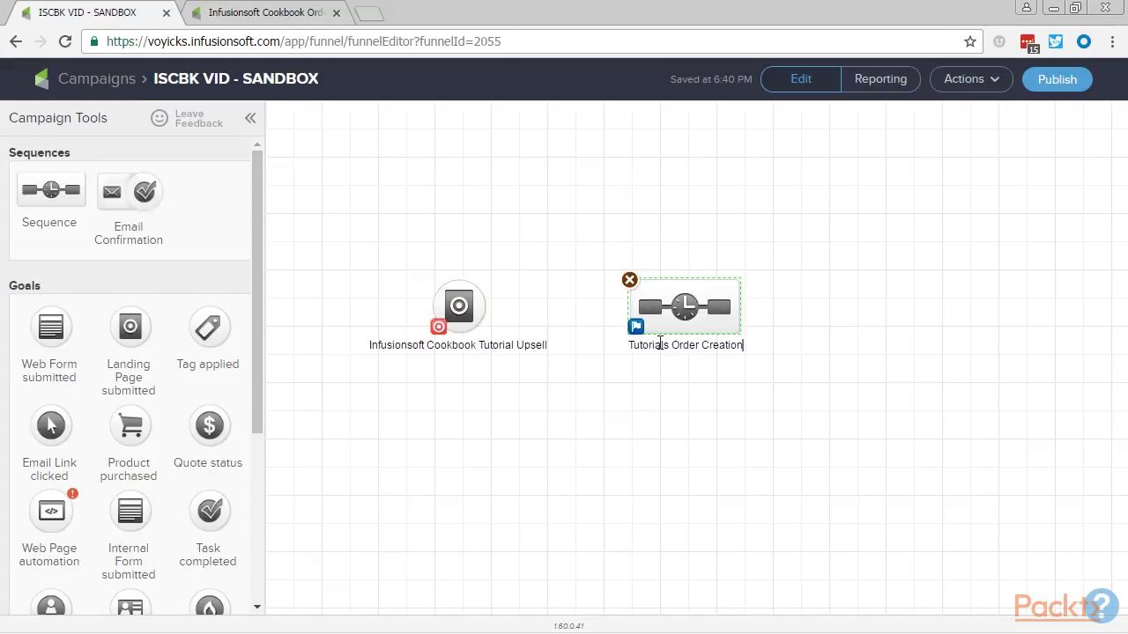
{"action": "key", "text": "Return"}
{"action": "left_click_drag", "start_coordinate": [486, 306], "coordinate": [656, 313]}
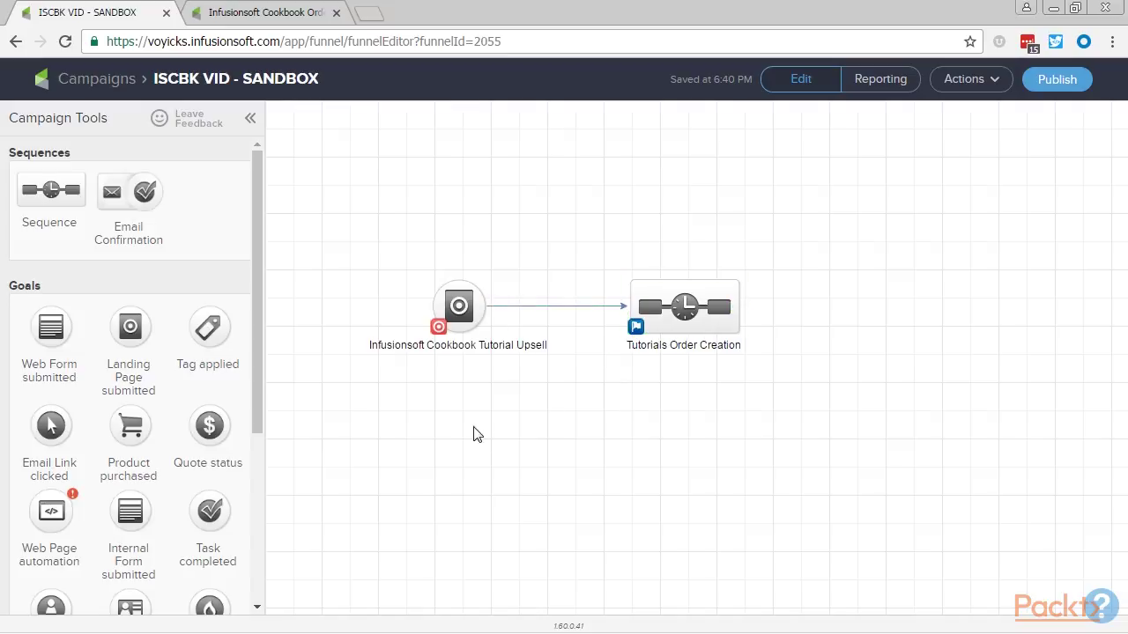
Open the upsell goal's landing page and examine its offer content and the hidden Email field's settings.
{"action": "double_click", "coordinate": [473, 324]}
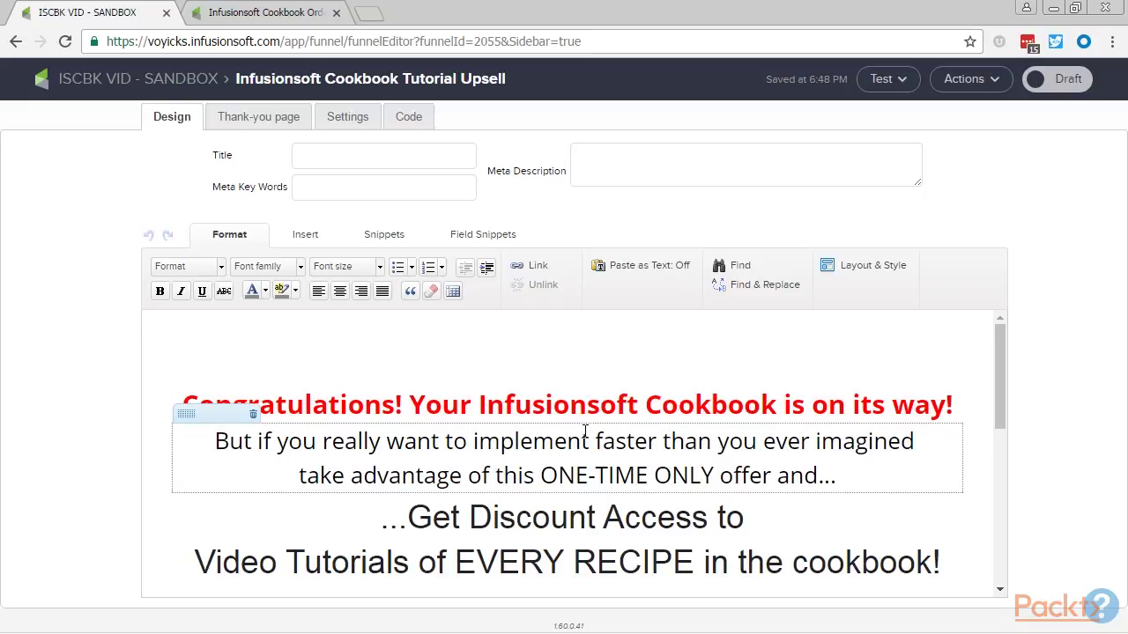
{"action": "scroll", "coordinate": [584, 445], "scroll_direction": "down", "scroll_amount": 1}
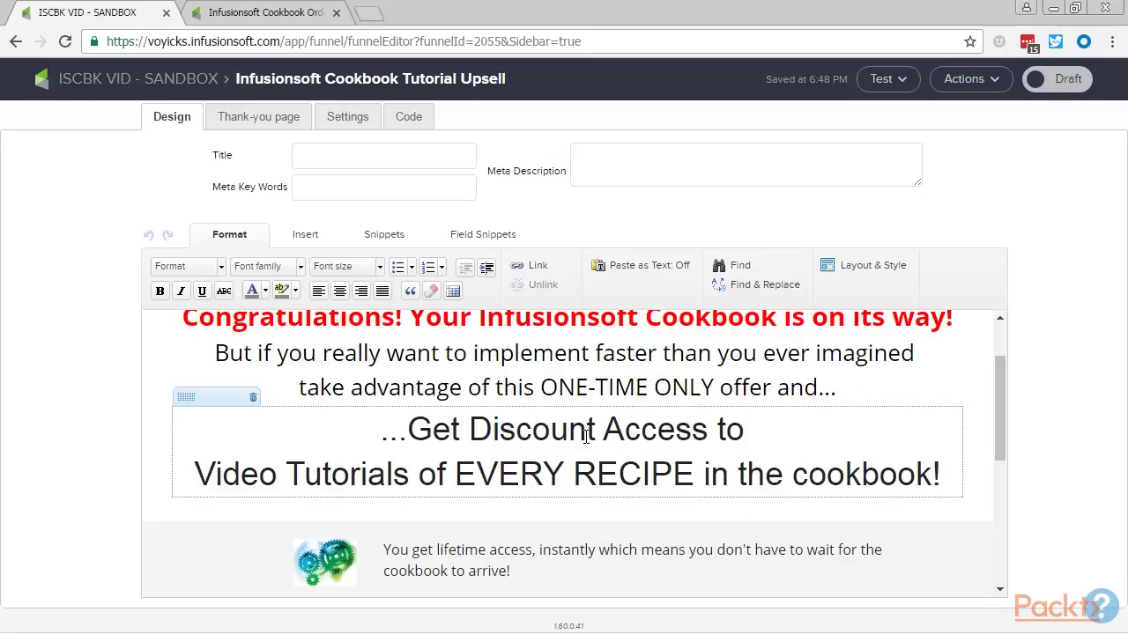
{"action": "scroll", "coordinate": [586, 437], "scroll_direction": "down", "scroll_amount": 2}
{"action": "scroll", "coordinate": [582, 428], "scroll_direction": "down", "scroll_amount": 2}
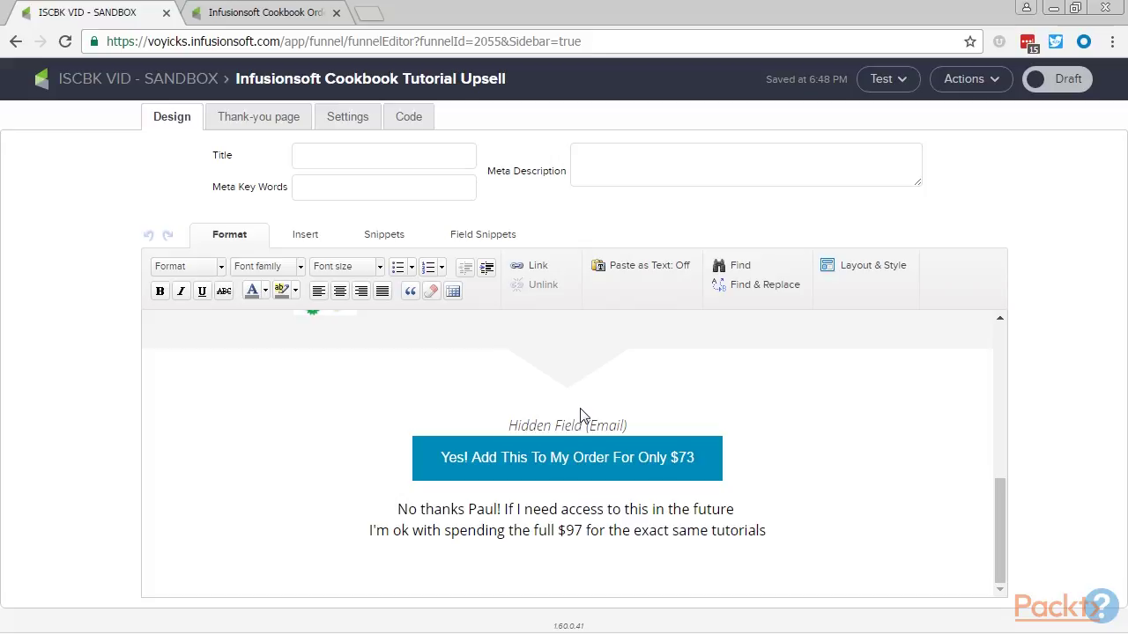
{"action": "double_click", "coordinate": [637, 429]}
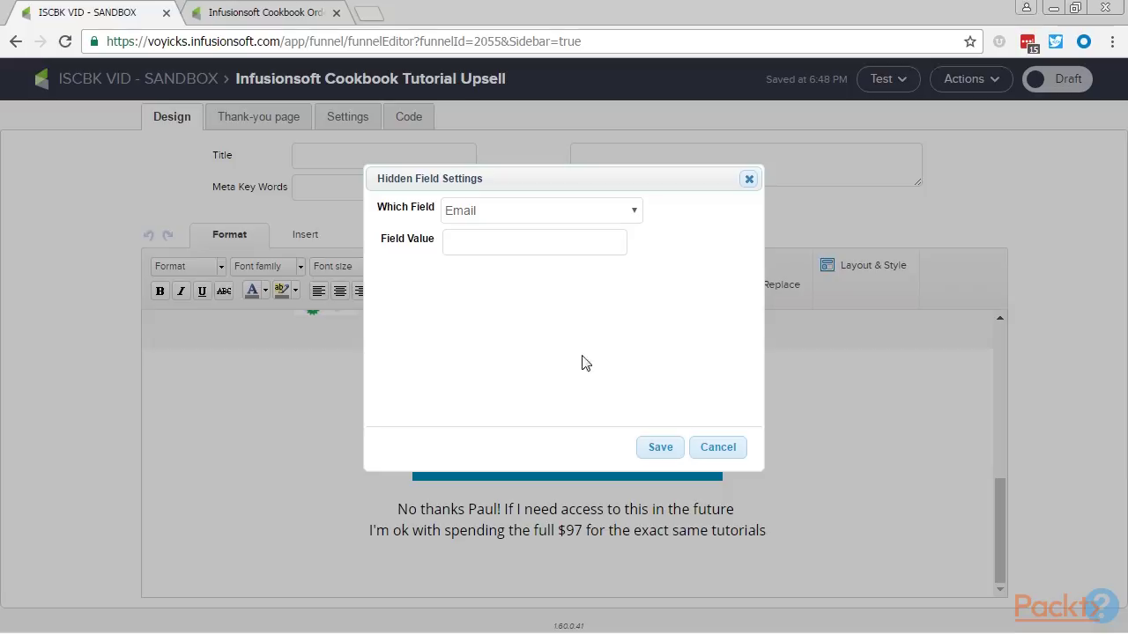
{"action": "left_click", "coordinate": [718, 449]}
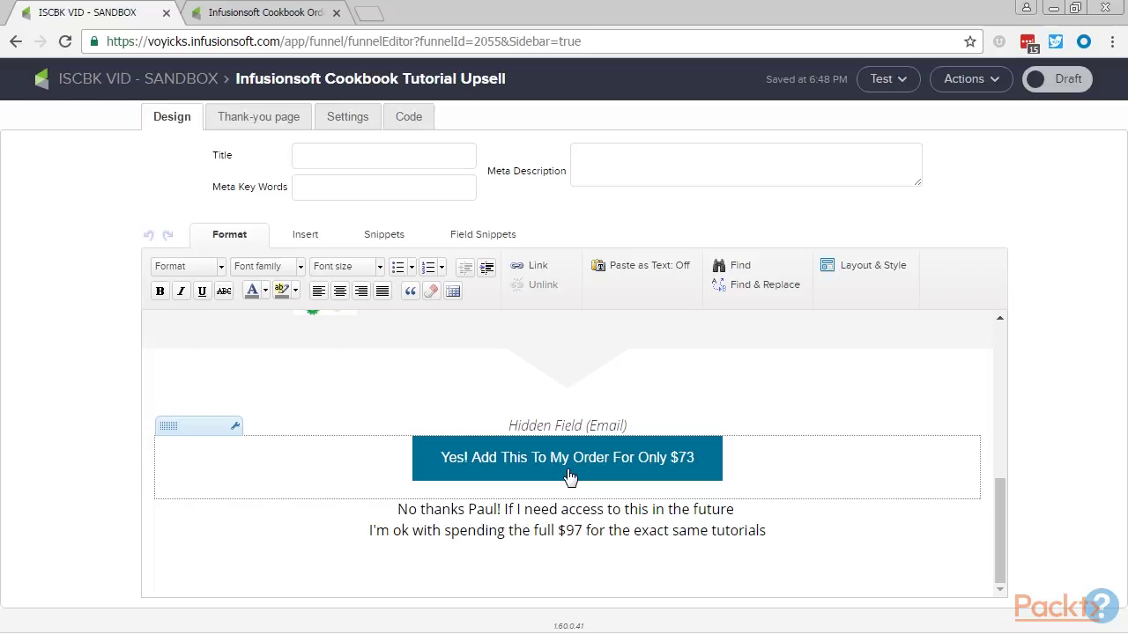
{"action": "left_click", "coordinate": [763, 530]}
{"action": "left_click_drag", "start_coordinate": [768, 531], "coordinate": [385, 508]}
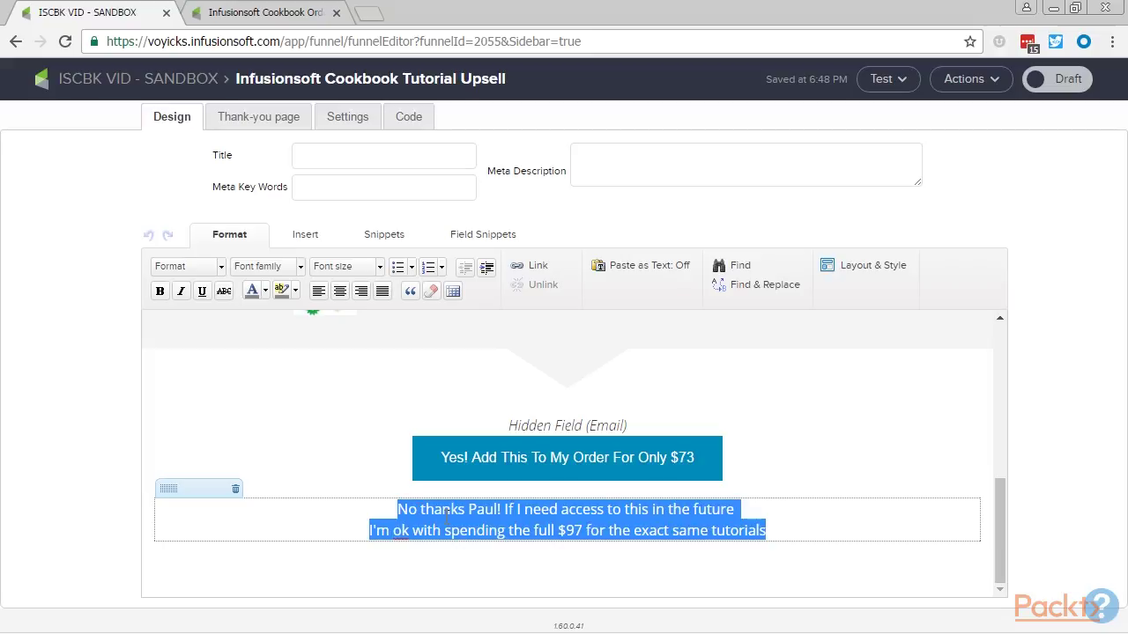
{"action": "left_click", "coordinate": [535, 266]}
{"action": "left_click", "coordinate": [497, 367]}
{"action": "type", "text": "w"}
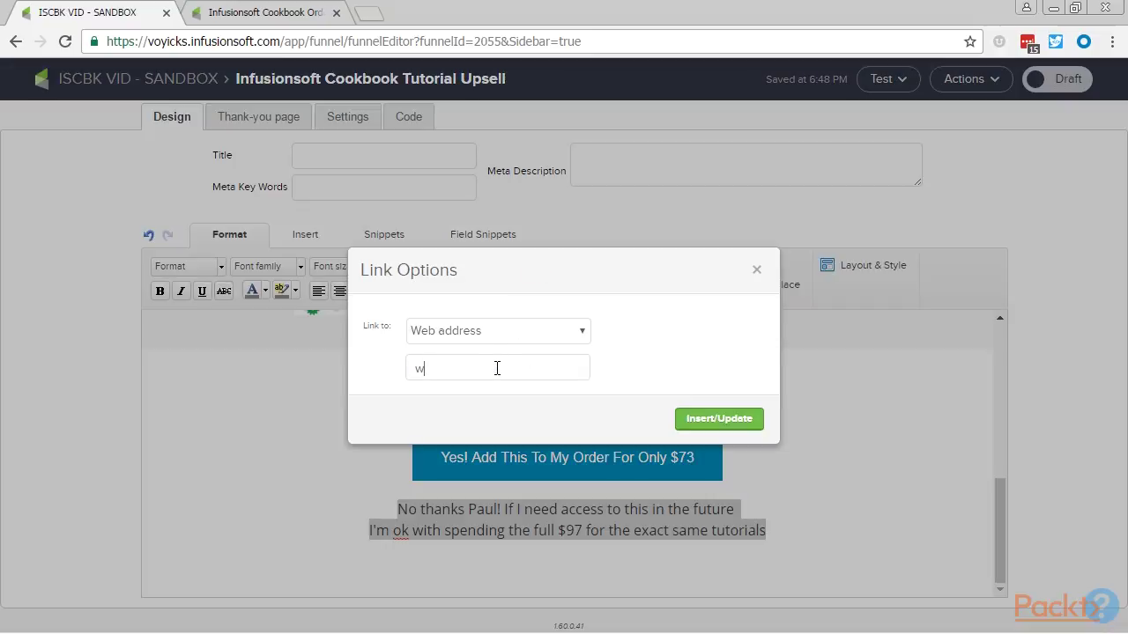
{"action": "type", "text": "ww.myw"}
{"action": "key", "text": "BackSpace"}
{"action": "type", "text": ".myweb"}
{"action": "type", "text": "ite.com"}
{"action": "key", "text": "BackSpace"}
{"action": "key", "text": "BackSpace"}
{"action": "key", "text": "BackSpace"}
{"action": "key", "text": "BackSpace"}
{"action": "key", "text": "BackSpace"}
{"action": "key", "text": "BackSpace"}
{"action": "key", "text": "BackSpace"}
{"action": "type", "text": "site.com/dec"}
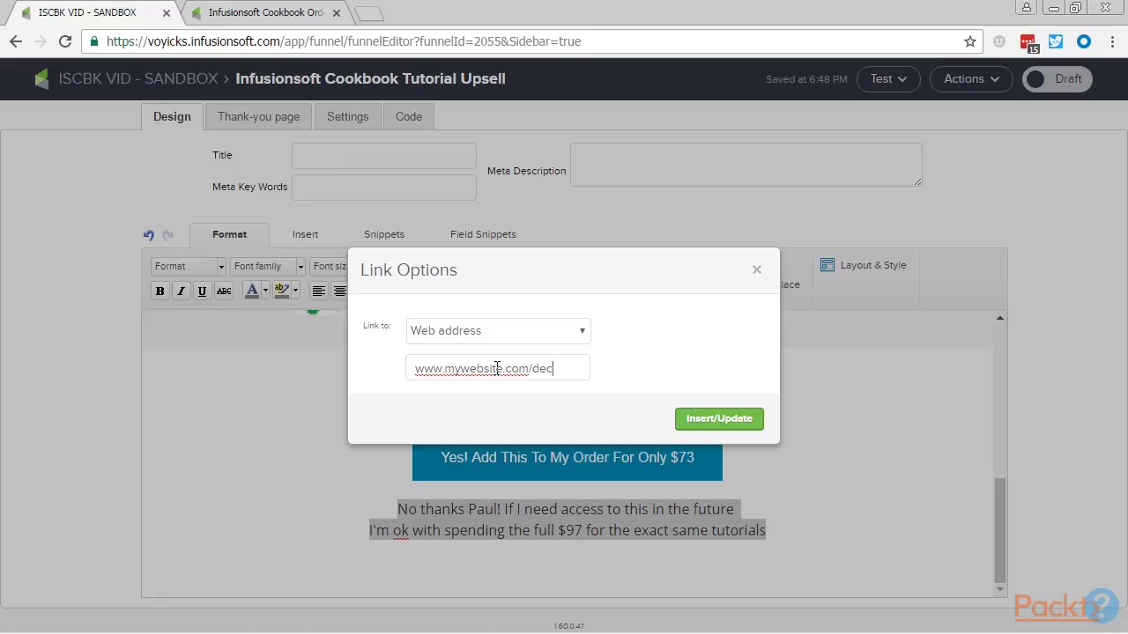
{"action": "type", "text": "line"}
{"action": "left_click", "coordinate": [686, 419]}
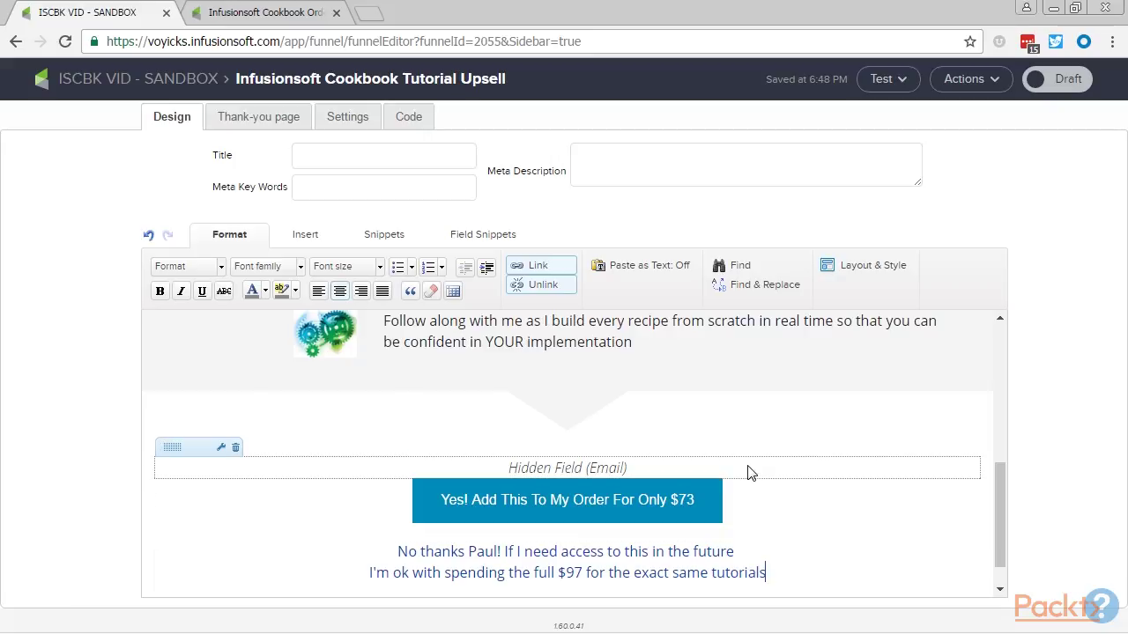
Review the landing page's content, thank-you page and settings, and mark it Ready before returning to the campaign.
{"action": "scroll", "coordinate": [792, 451], "scroll_direction": "up", "scroll_amount": 10}
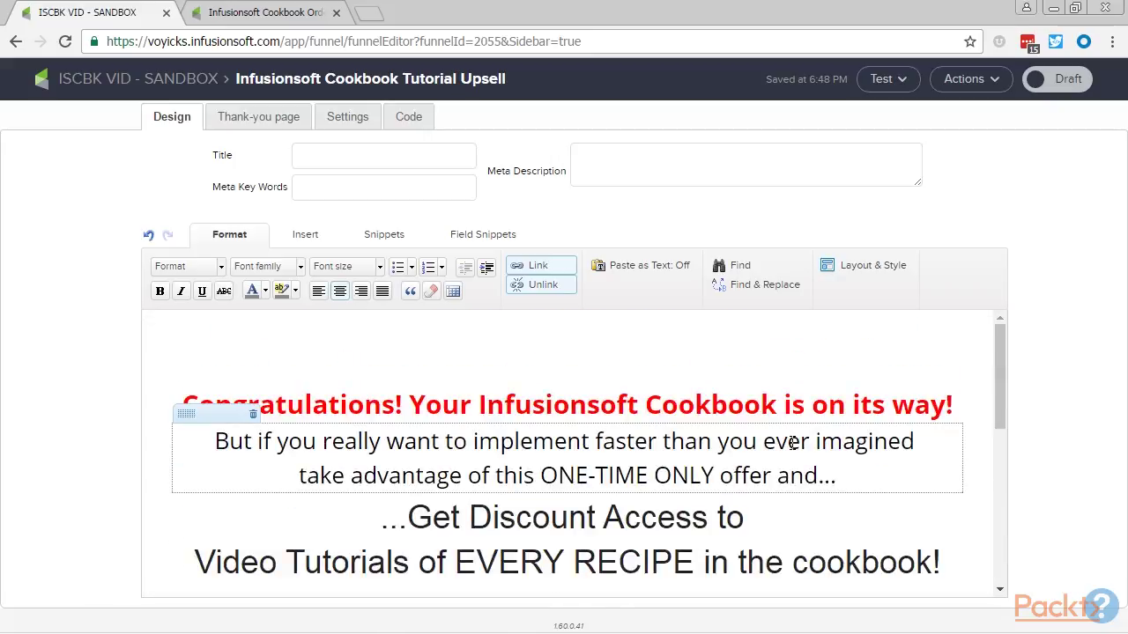
{"action": "scroll", "coordinate": [792, 443], "scroll_direction": "down", "scroll_amount": 10}
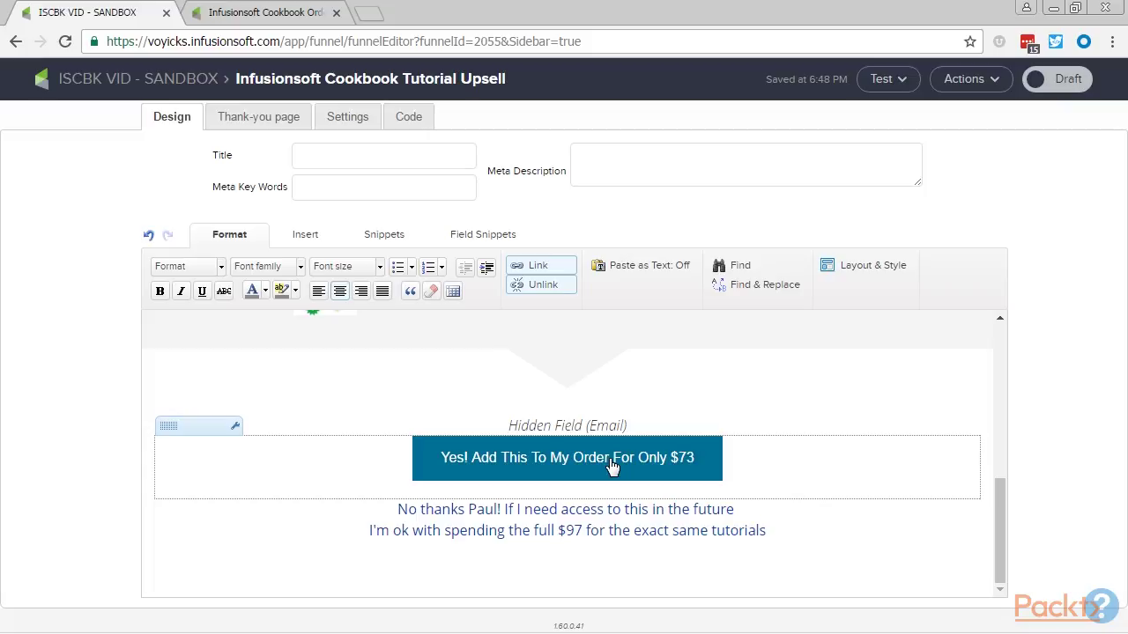
{"action": "left_click", "coordinate": [260, 118]}
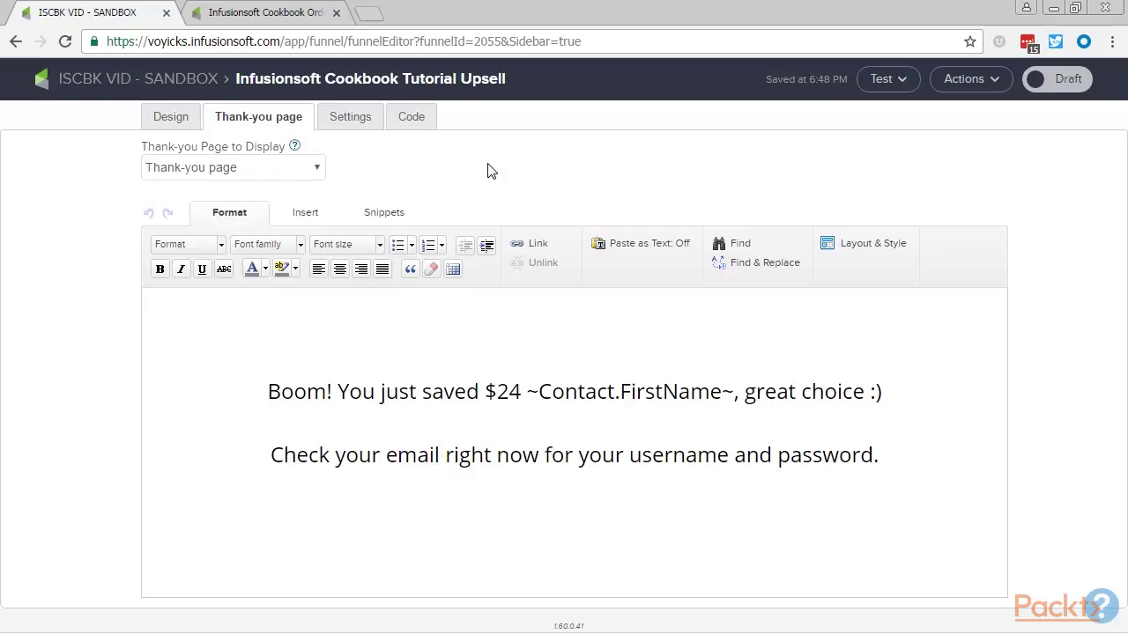
{"action": "left_click", "coordinate": [362, 118]}
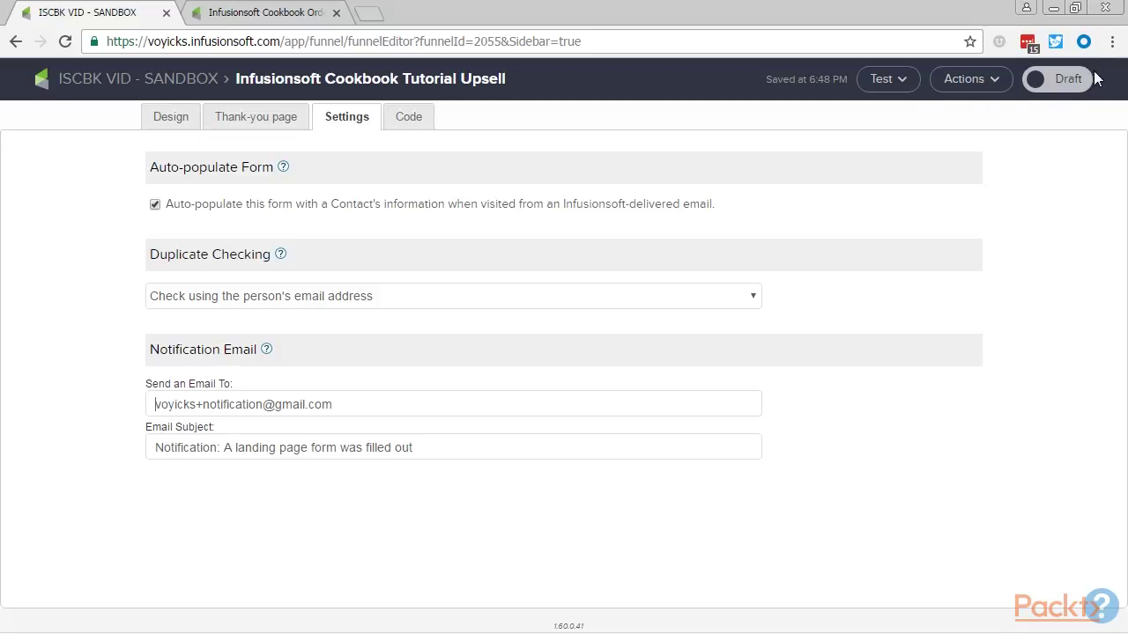
{"action": "left_click", "coordinate": [1036, 79]}
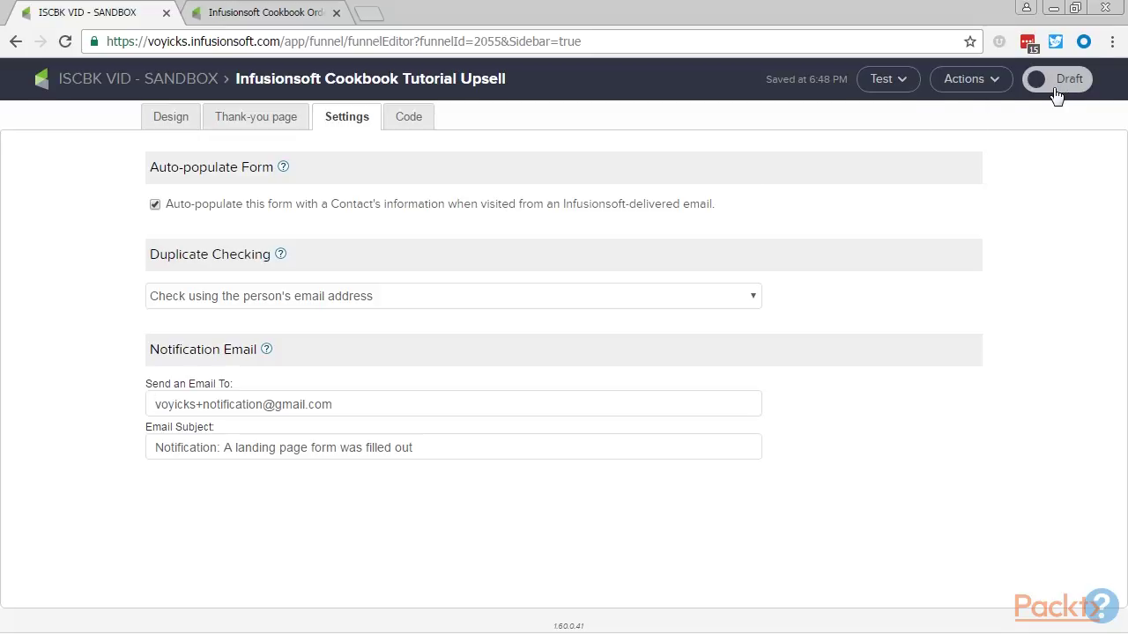
{"action": "left_click", "coordinate": [164, 80]}
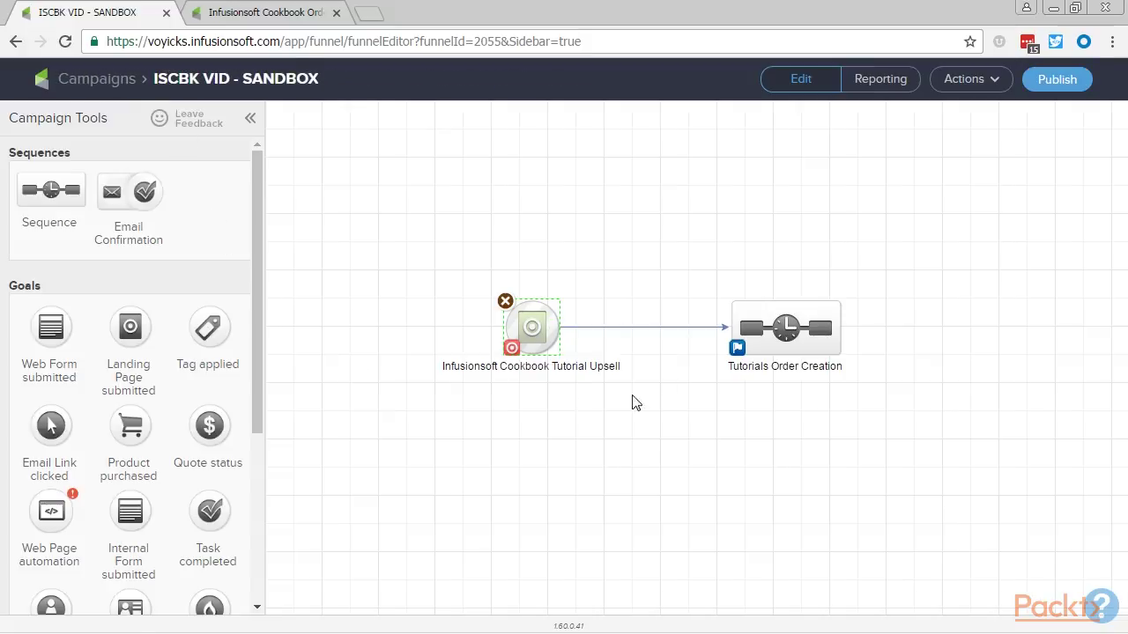
In the Tutorials Order Creation sequence, add a legacy Action Set after Start and name it "Create Cookbook Tutorials Order".
{"action": "double_click", "coordinate": [790, 333]}
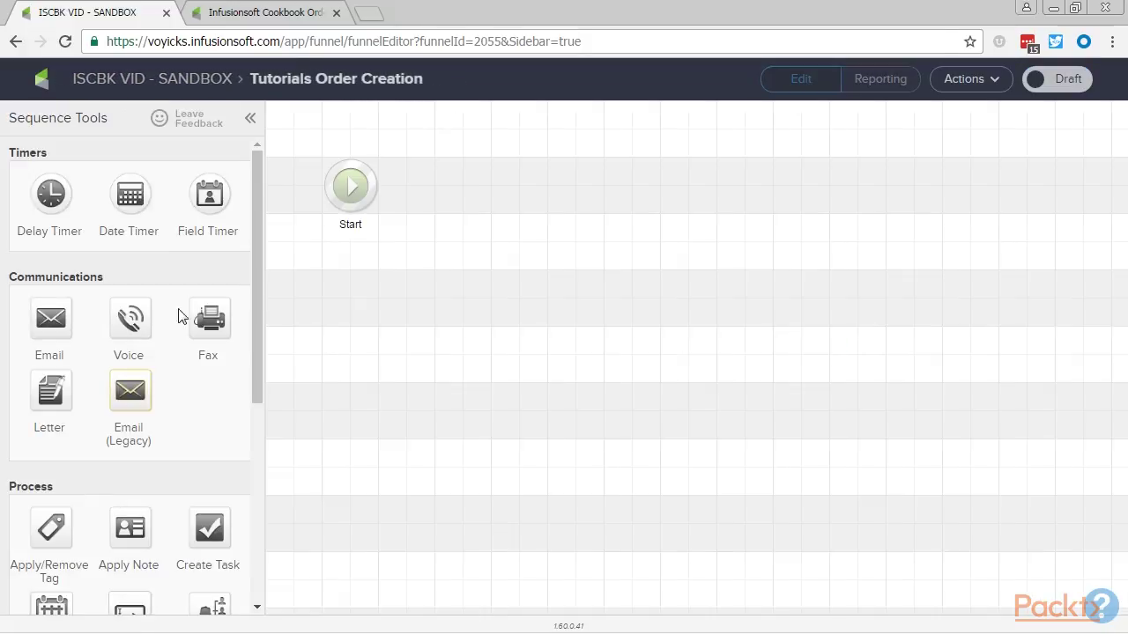
{"action": "scroll", "coordinate": [171, 317], "scroll_direction": "down", "scroll_amount": 3}
{"action": "scroll", "coordinate": [172, 322], "scroll_direction": "down", "scroll_amount": 1}
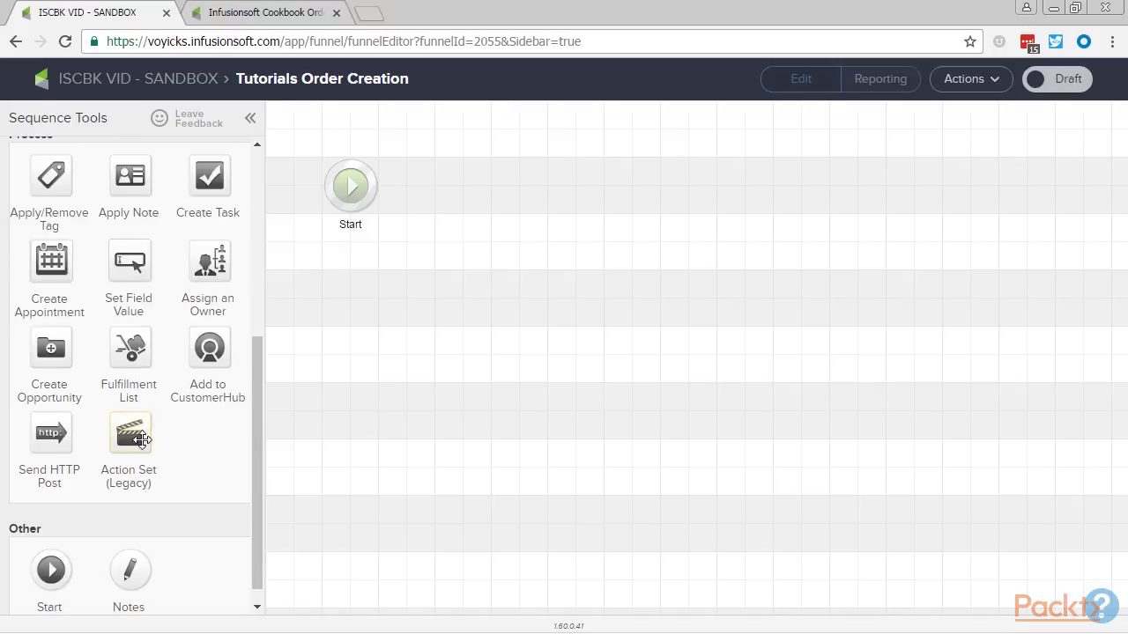
{"action": "left_click_drag", "start_coordinate": [141, 441], "coordinate": [448, 176]}
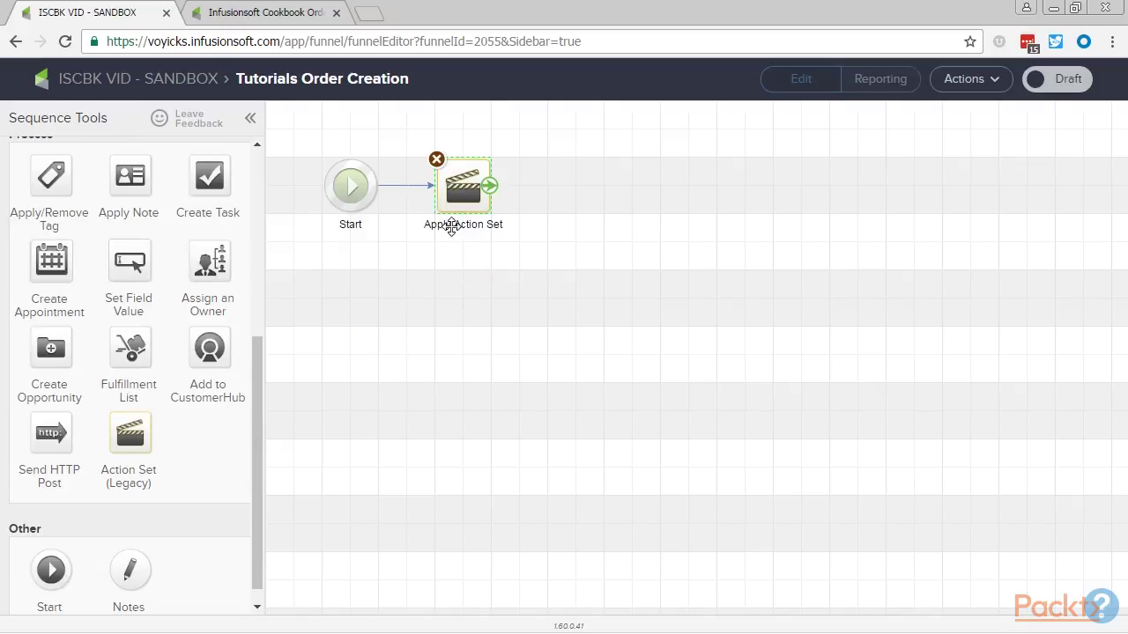
{"action": "left_click", "coordinate": [455, 226]}
{"action": "type", "text": "Create Cookbook Tutorials Order"}
Configure the step to run the Cookbook Upsell action set, giving the reason "Cannot create an Order natively in Campaign Builder", and save.
{"action": "double_click", "coordinate": [459, 190]}
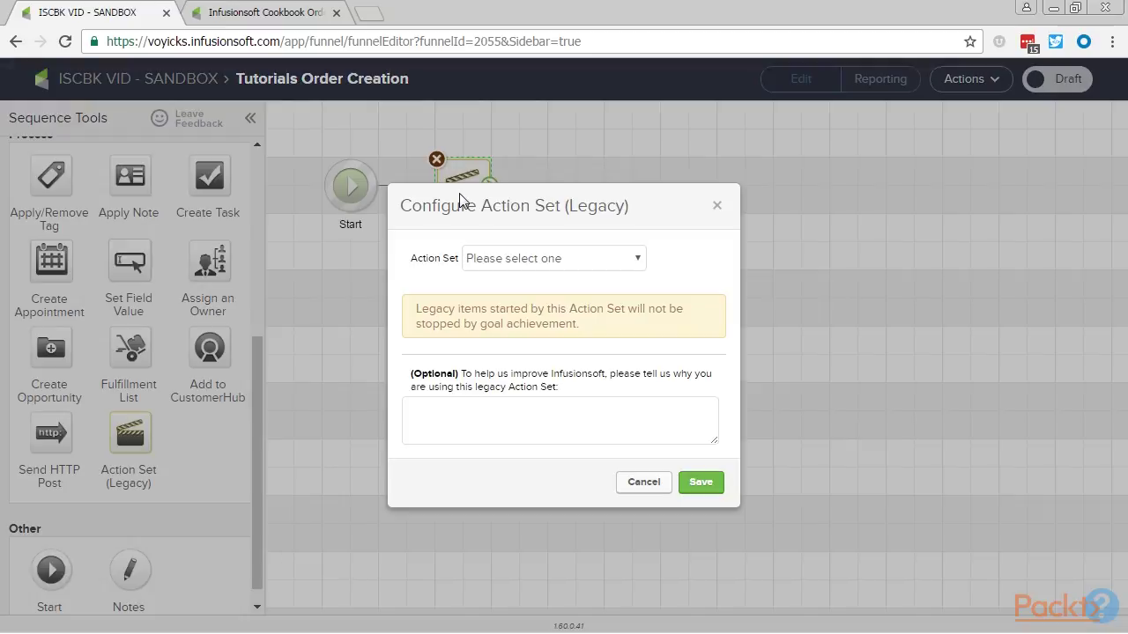
{"action": "left_click", "coordinate": [566, 258]}
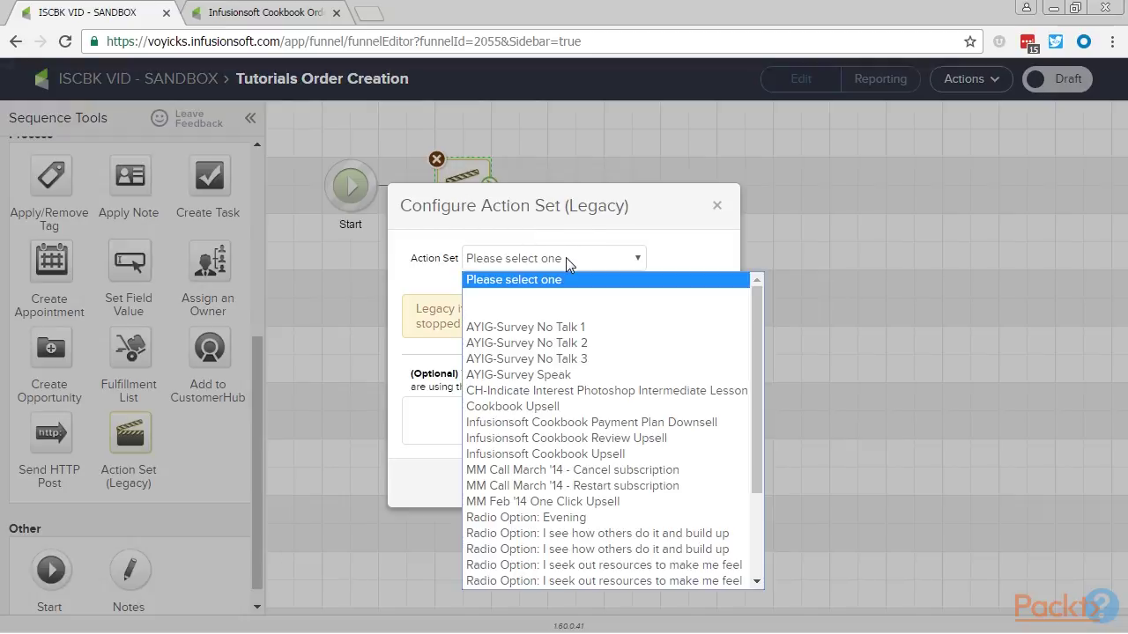
{"action": "left_click", "coordinate": [554, 407]}
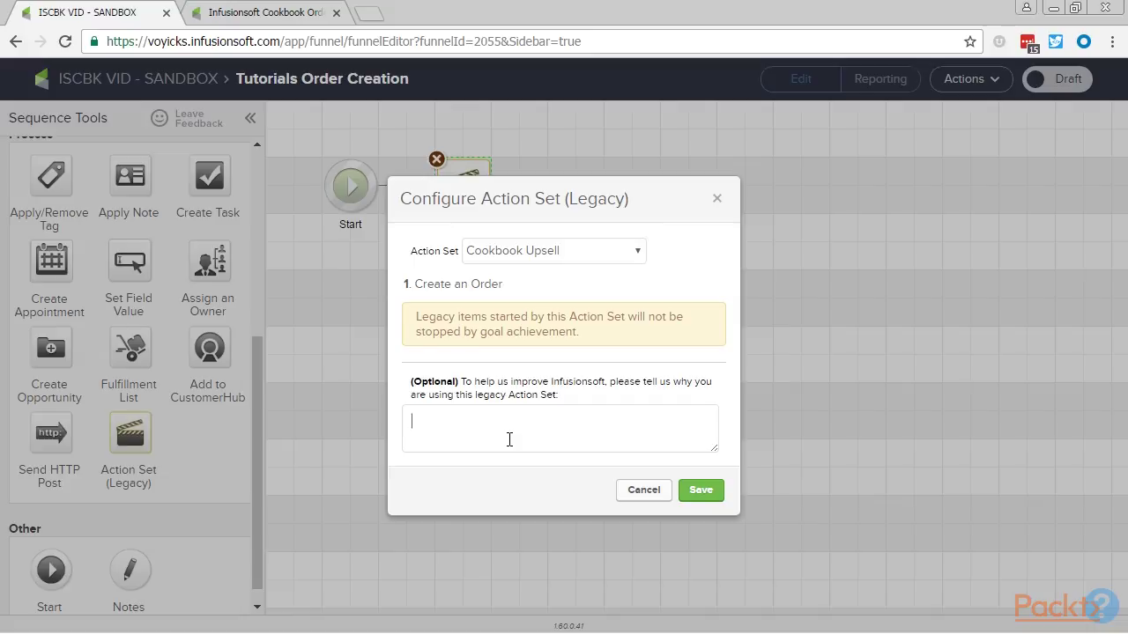
{"action": "type", "text": "Cannot create an Order natively"}
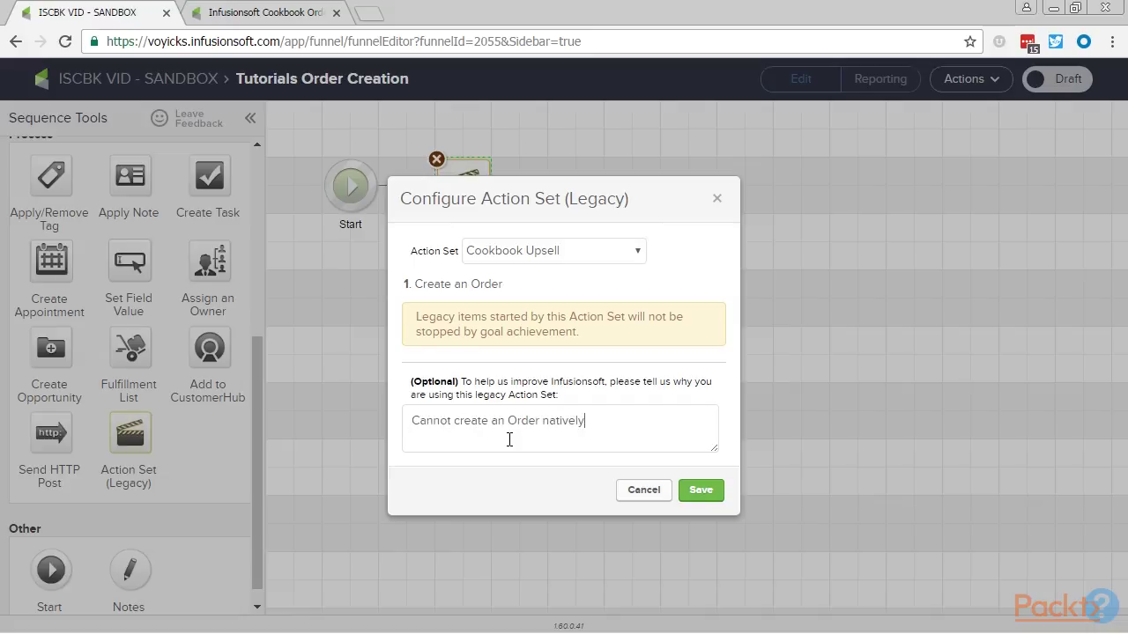
{"action": "type", "text": " in Campaign Builder"}
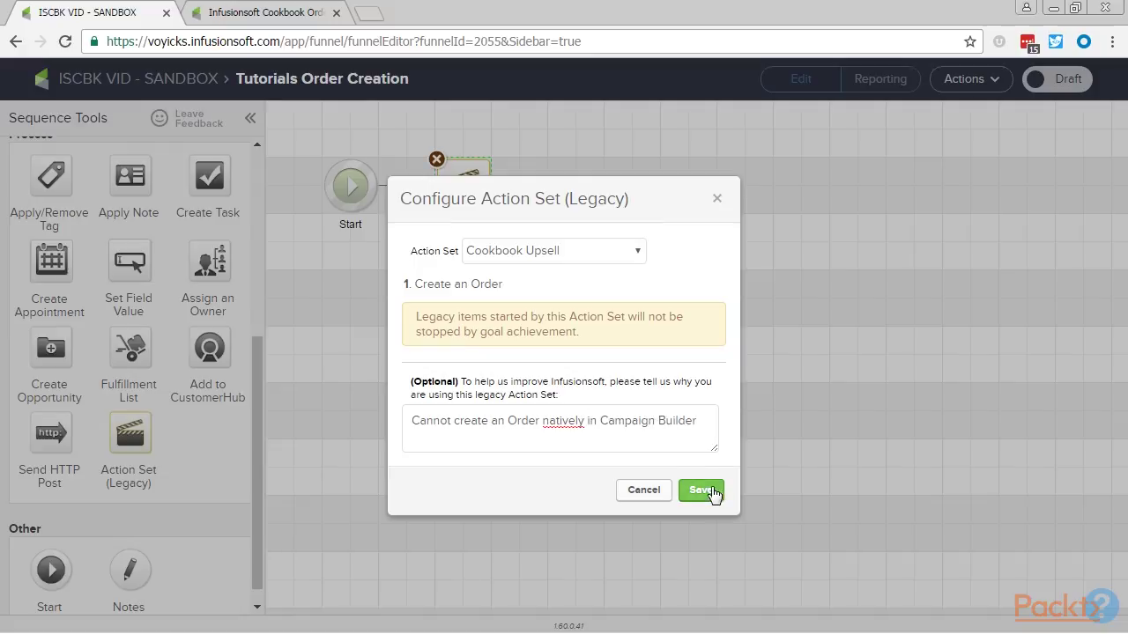
{"action": "left_click", "coordinate": [705, 491]}
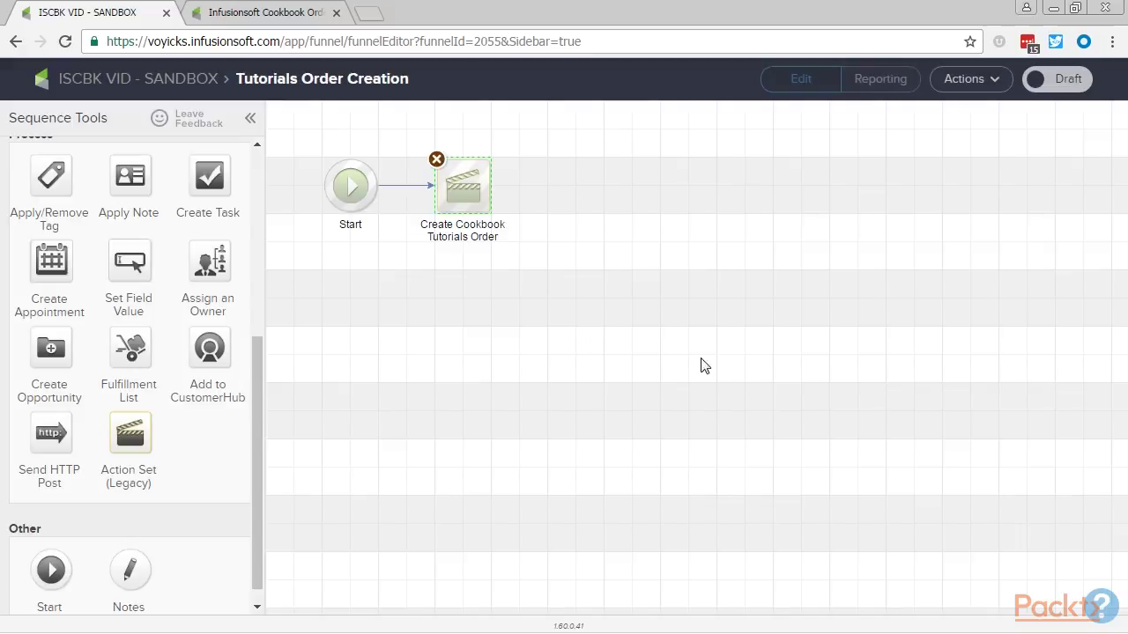
Mark the Tutorials Order Creation sequence as Ready, return to the campaign and reopen the upsell goal's landing page.
{"action": "left_click", "coordinate": [1077, 88]}
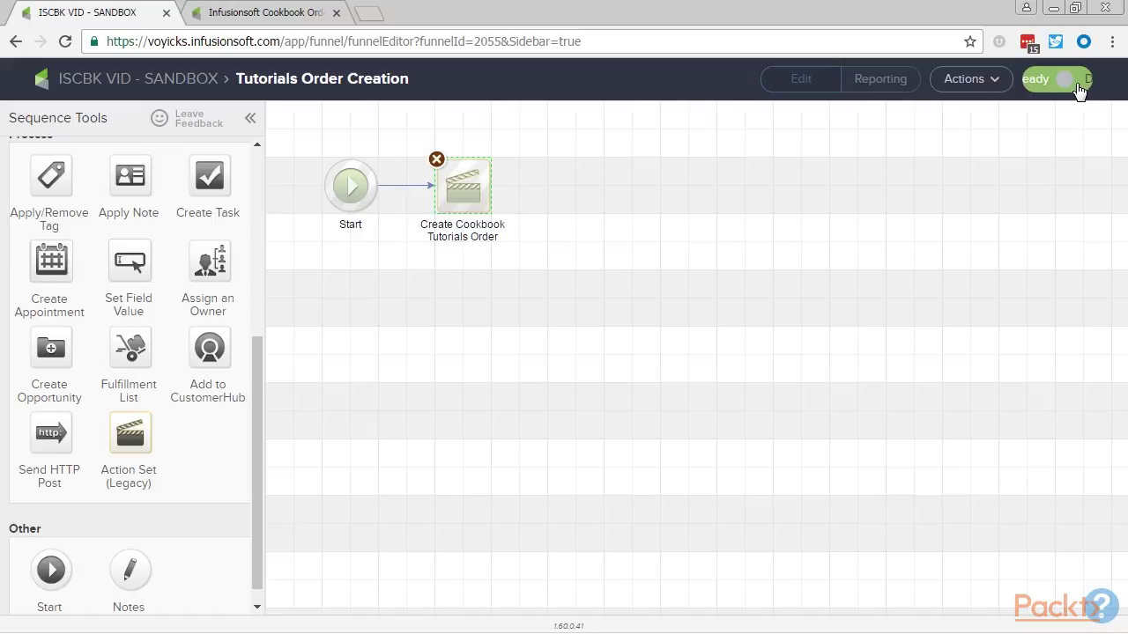
{"action": "left_click", "coordinate": [689, 372]}
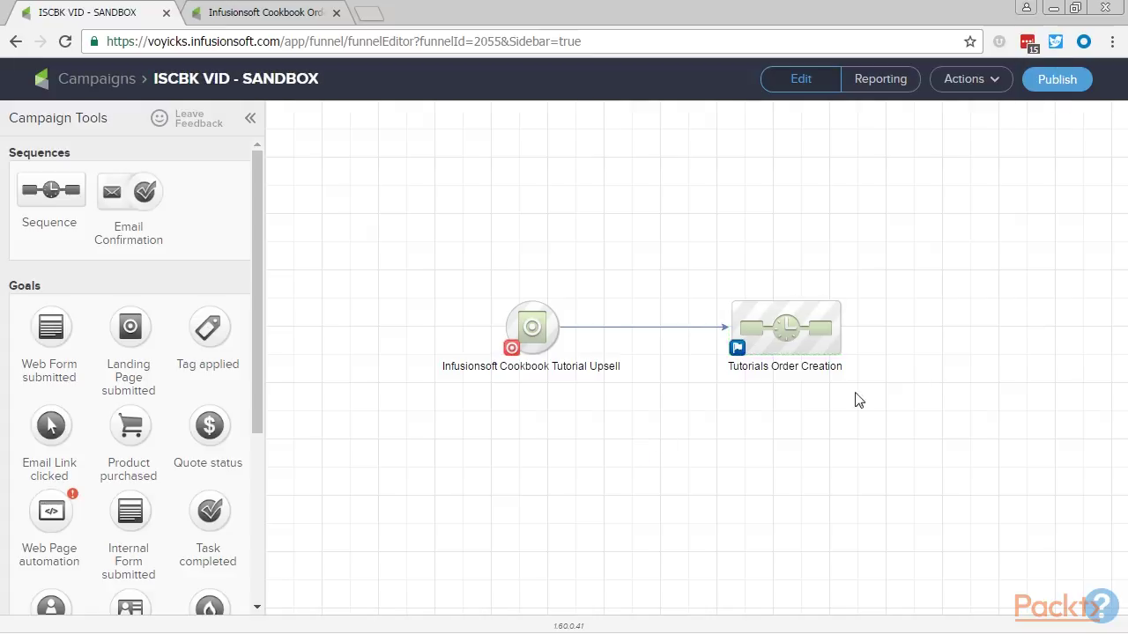
{"action": "mouse_move", "coordinate": [562, 350]}
{"action": "double_click", "coordinate": [549, 342]}
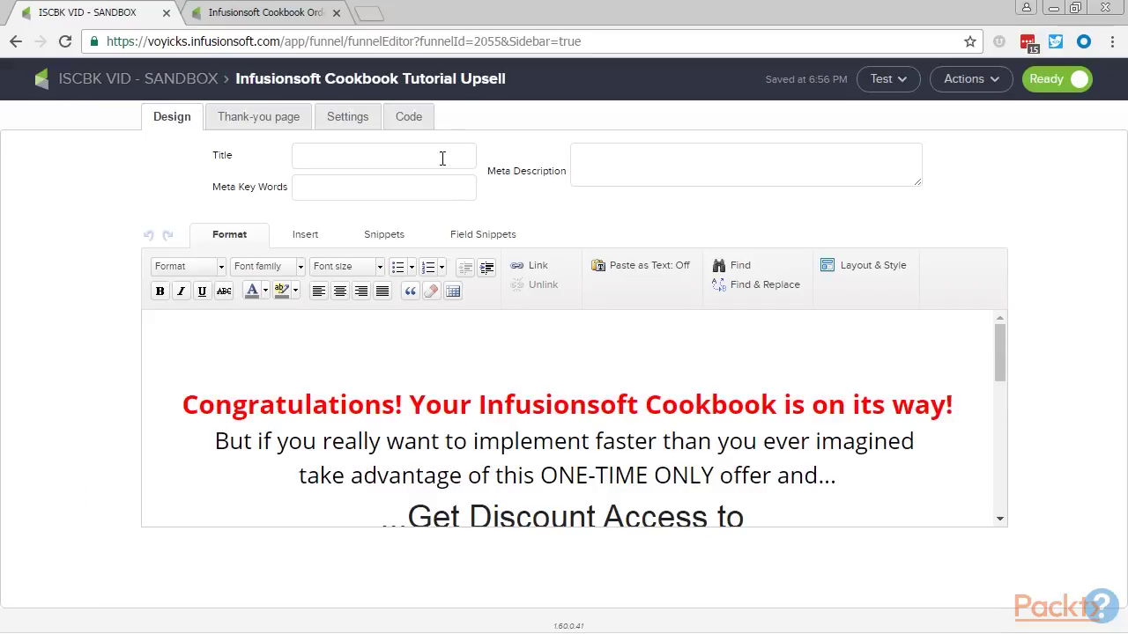
Copy the upsell landing page's hosted Landing Page URL and switch to the Infusionsoft Cookbook Order Form.
{"action": "left_click", "coordinate": [413, 120]}
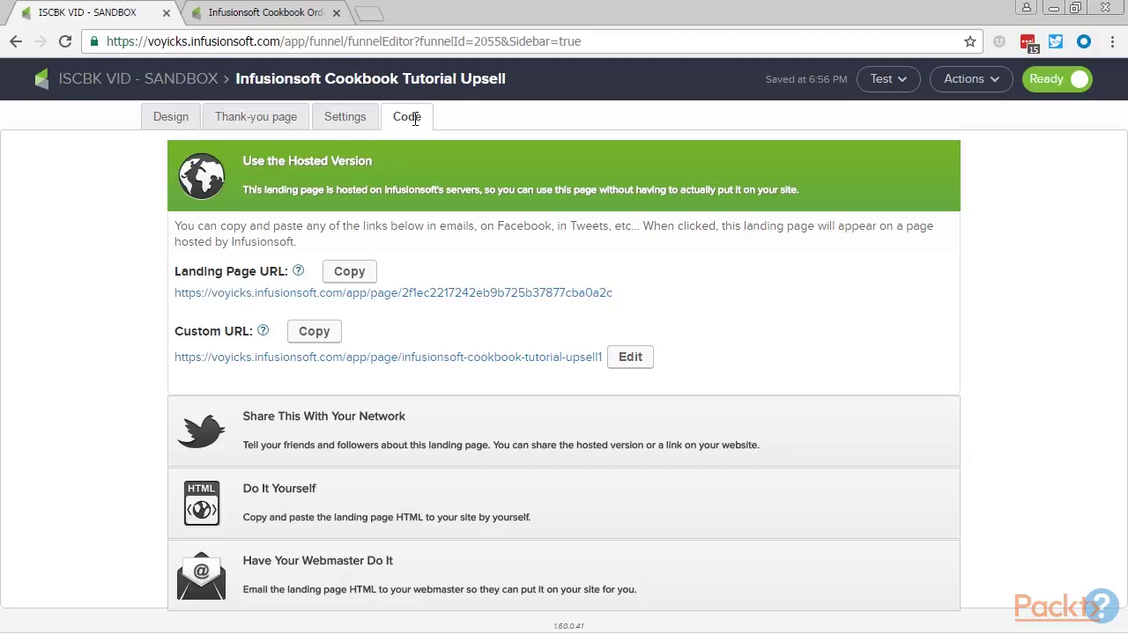
{"action": "right_click", "coordinate": [457, 296]}
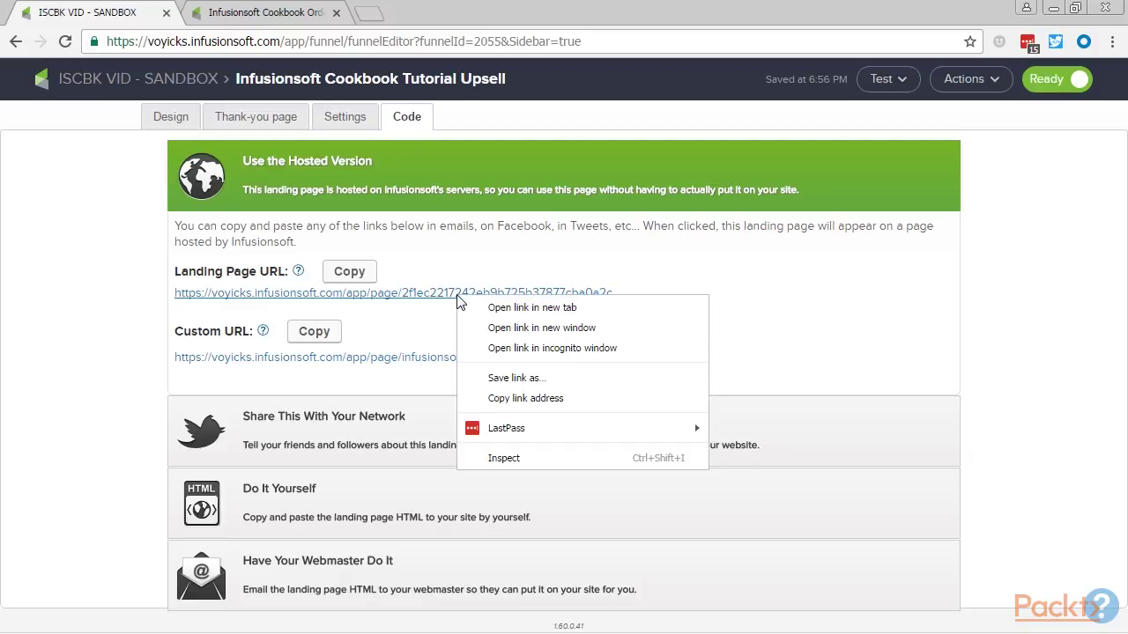
{"action": "left_click", "coordinate": [522, 399]}
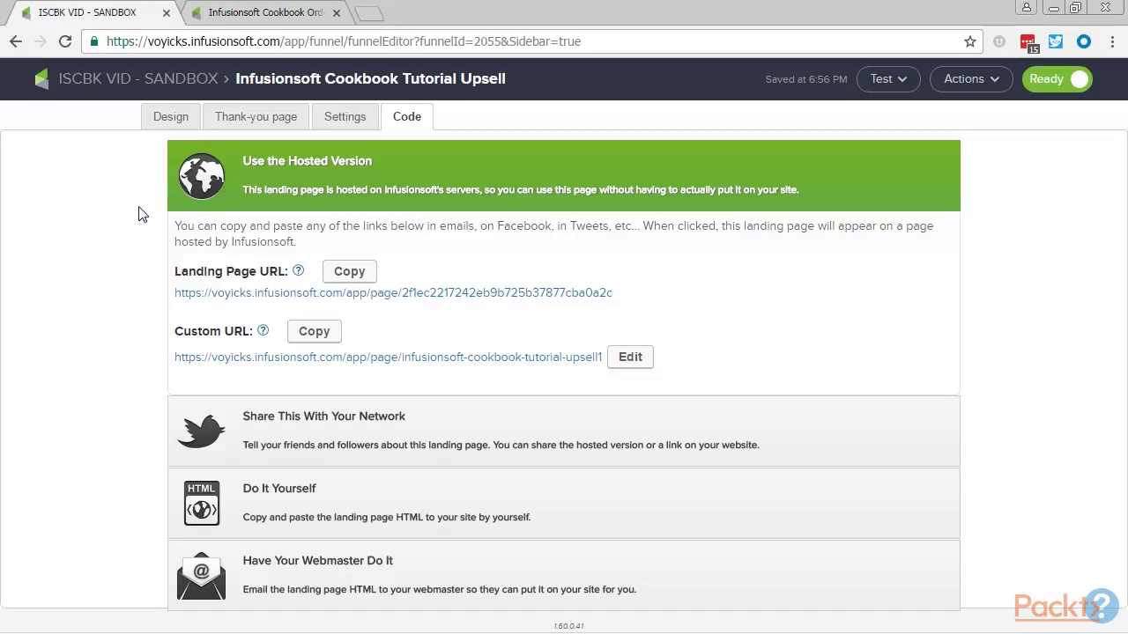
{"action": "left_click", "coordinate": [203, 14]}
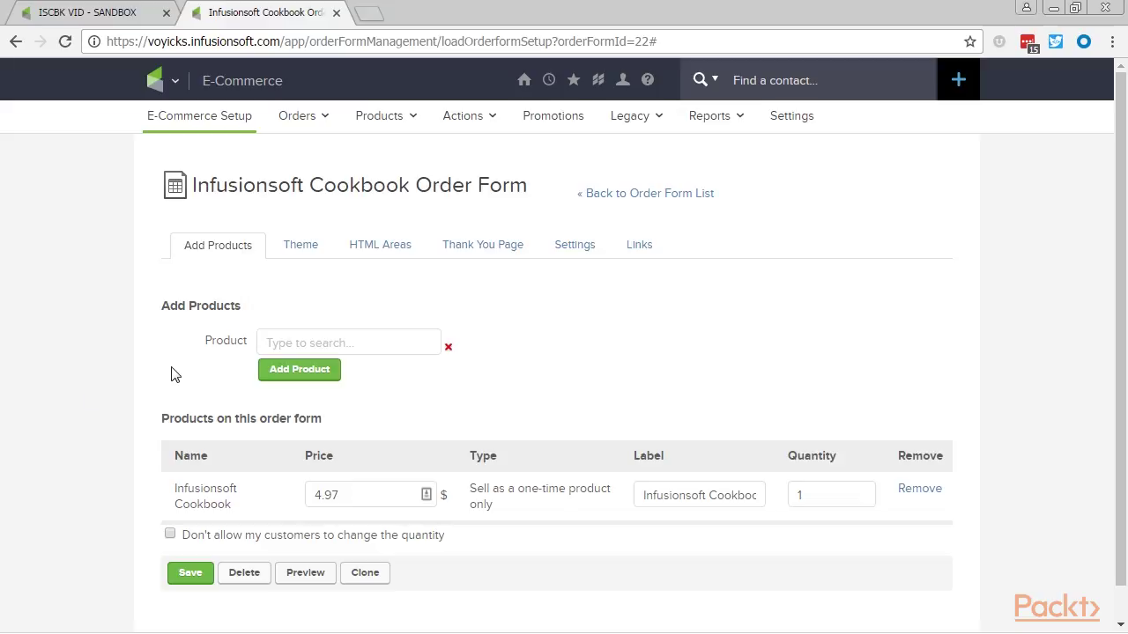
Set the order form's thank-you page to a Web Address using the copied landing page URL, pass the contact's information to it, and save.
{"action": "left_click", "coordinate": [483, 253]}
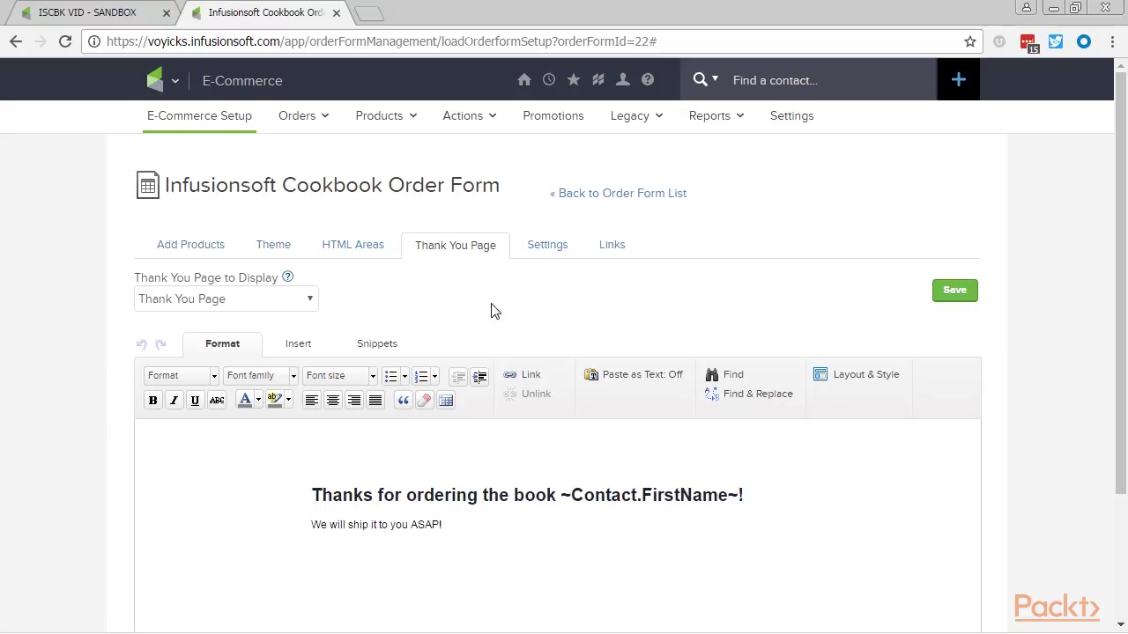
{"action": "left_click", "coordinate": [290, 301]}
{"action": "left_click", "coordinate": [282, 337]}
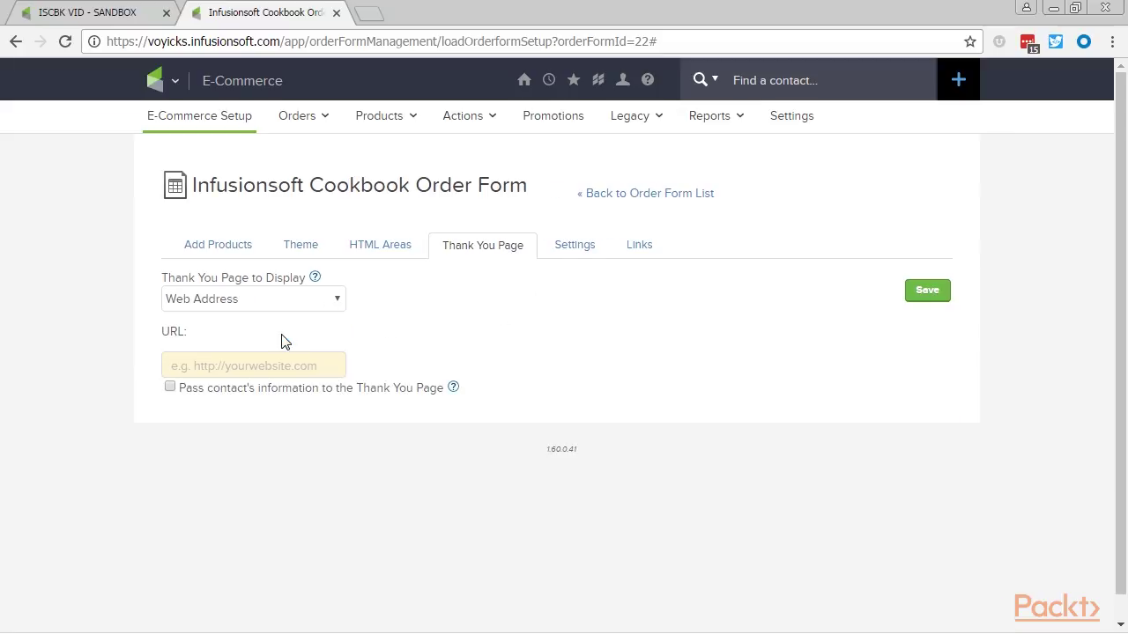
{"action": "left_click", "coordinate": [271, 366]}
{"action": "right_click", "coordinate": [271, 365]}
{"action": "left_click", "coordinate": [310, 467]}
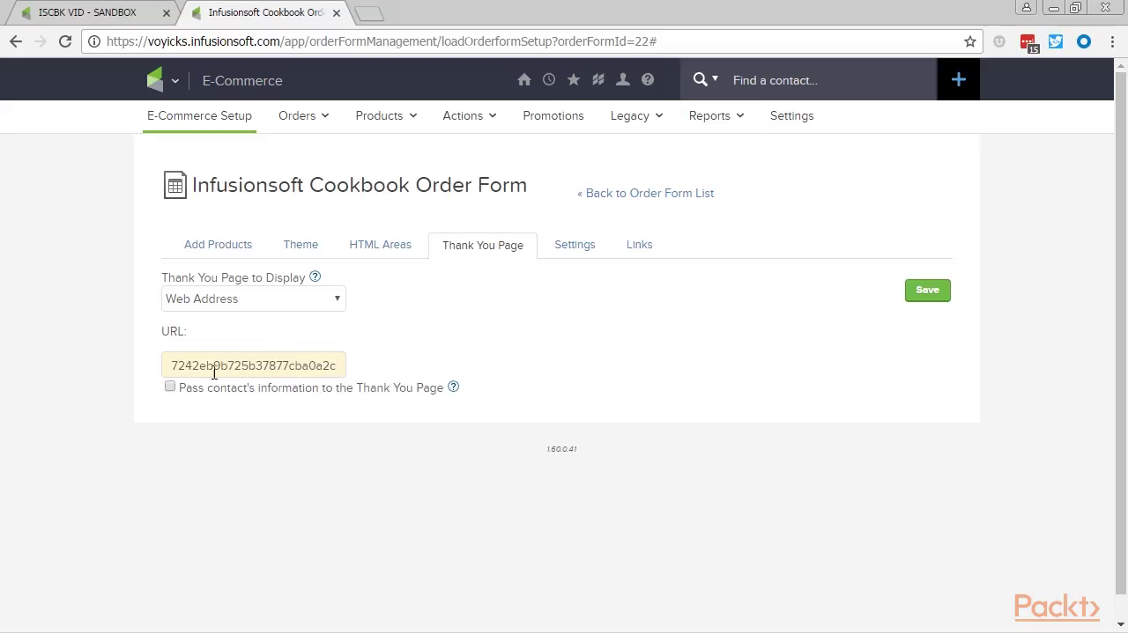
{"action": "left_click", "coordinate": [170, 388]}
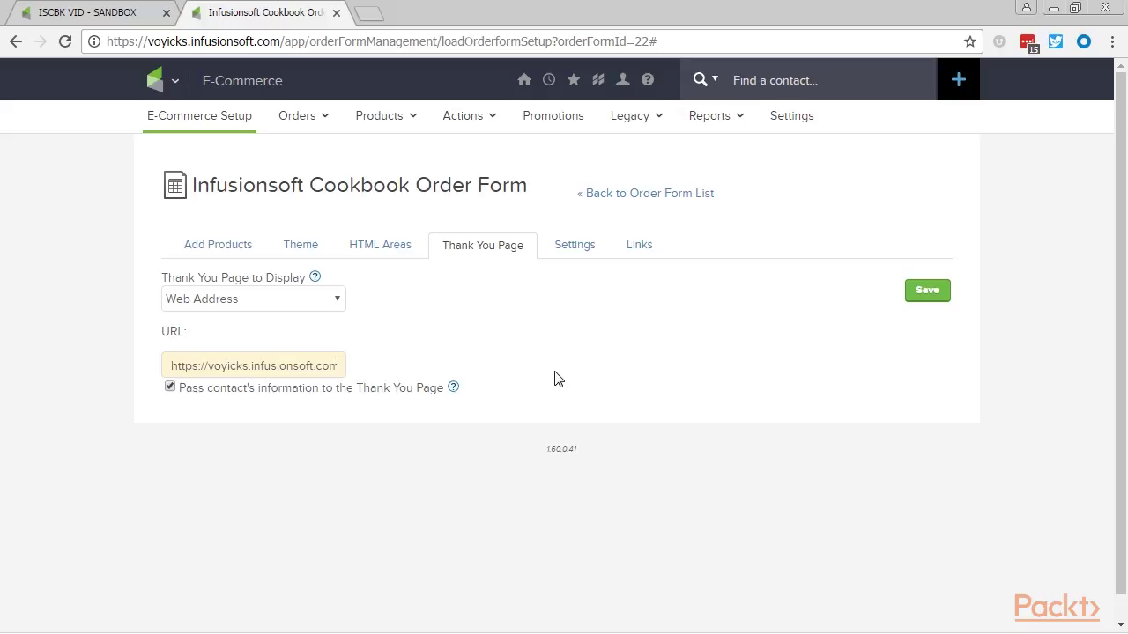
{"action": "left_click", "coordinate": [935, 296]}
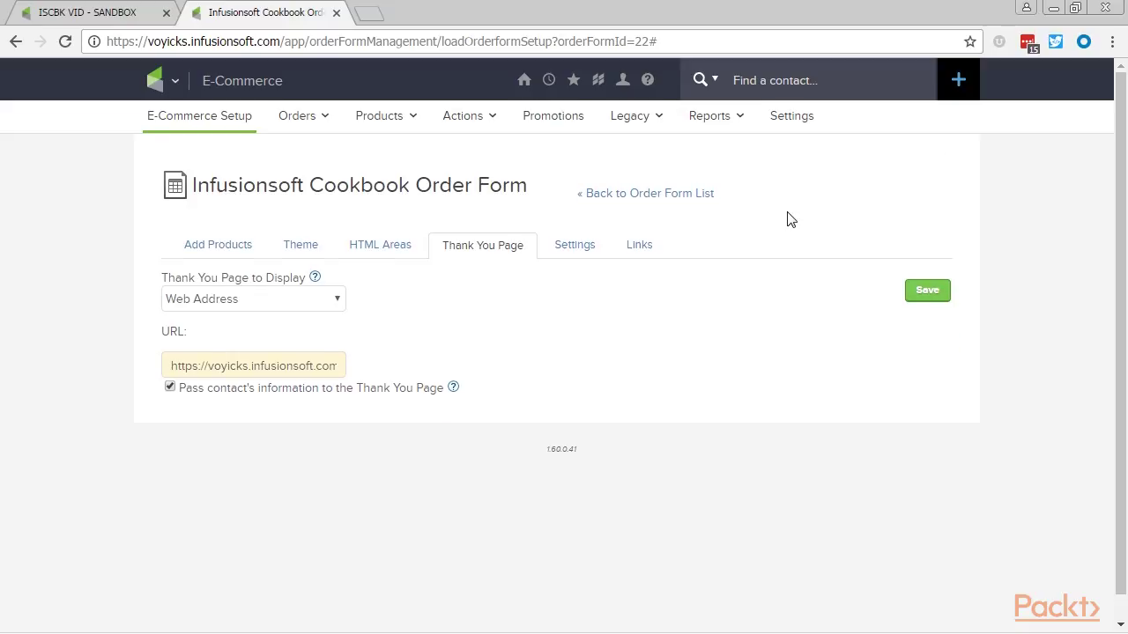
Review the order form's products and the upsell landing page's hidden email field and order button, ending back at the campaign.
{"action": "left_click", "coordinate": [236, 256]}
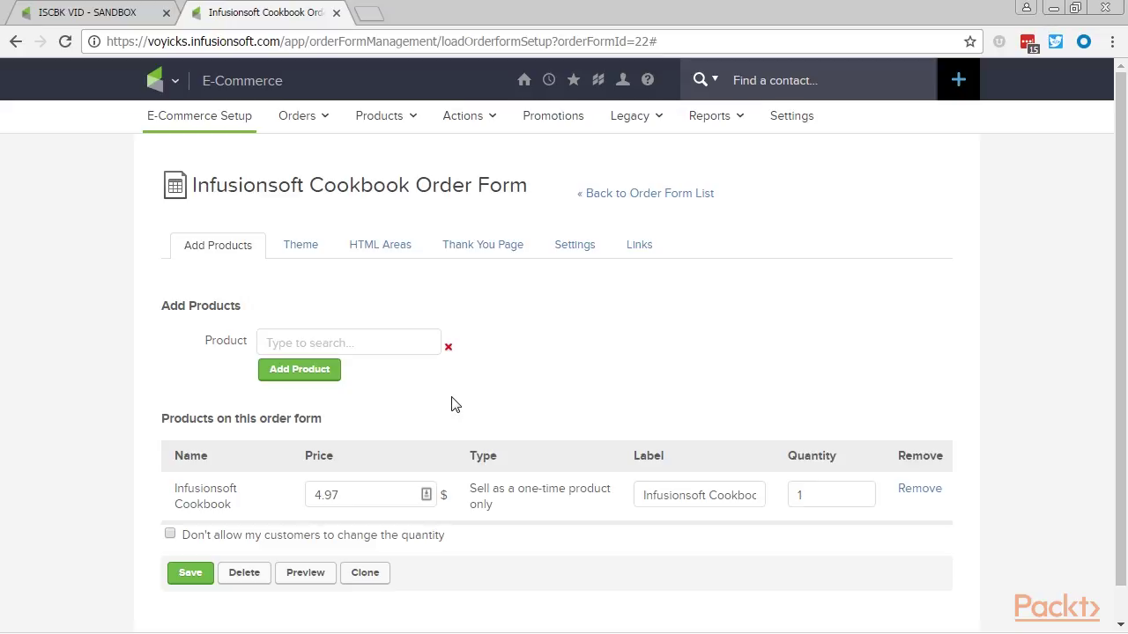
{"action": "left_click", "coordinate": [106, 18]}
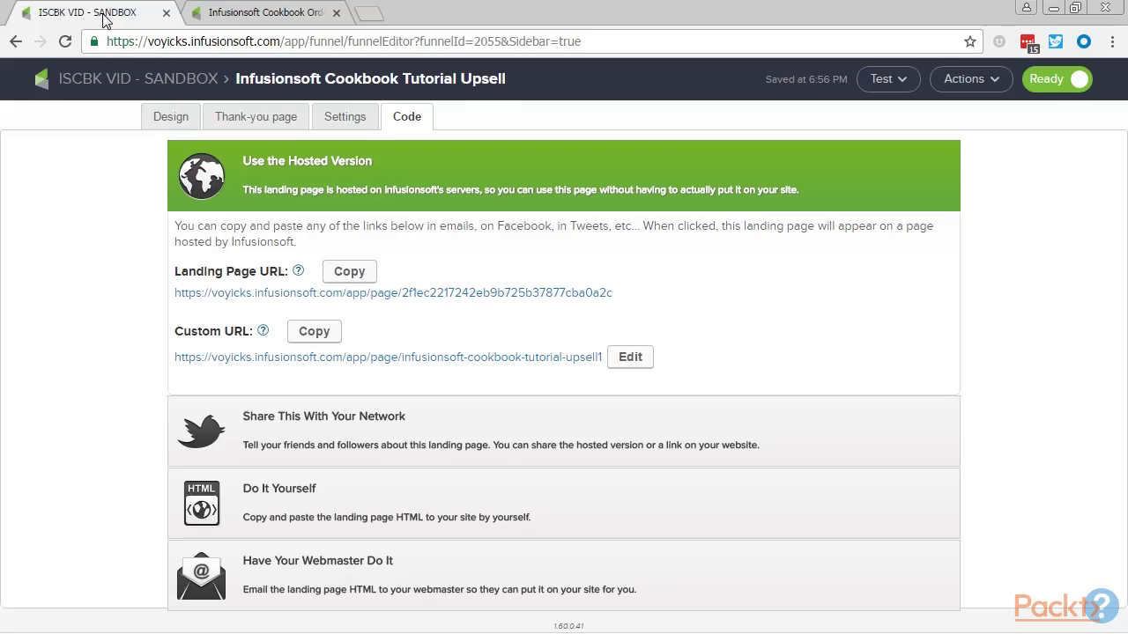
{"action": "left_click", "coordinate": [171, 122]}
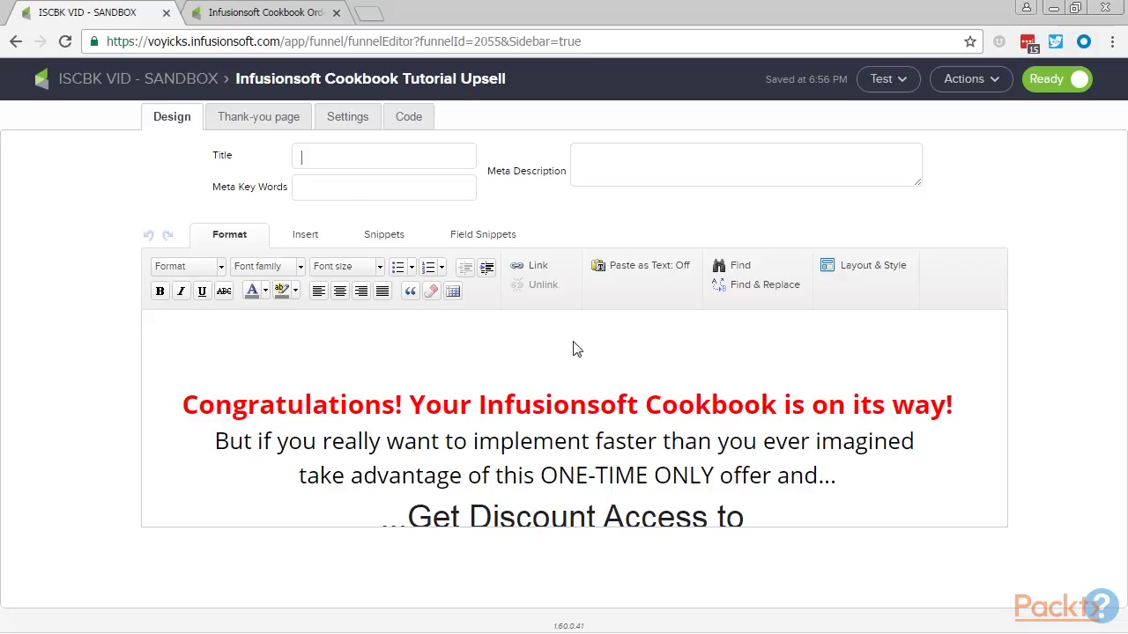
{"action": "scroll", "coordinate": [576, 347], "scroll_direction": "down", "scroll_amount": 6}
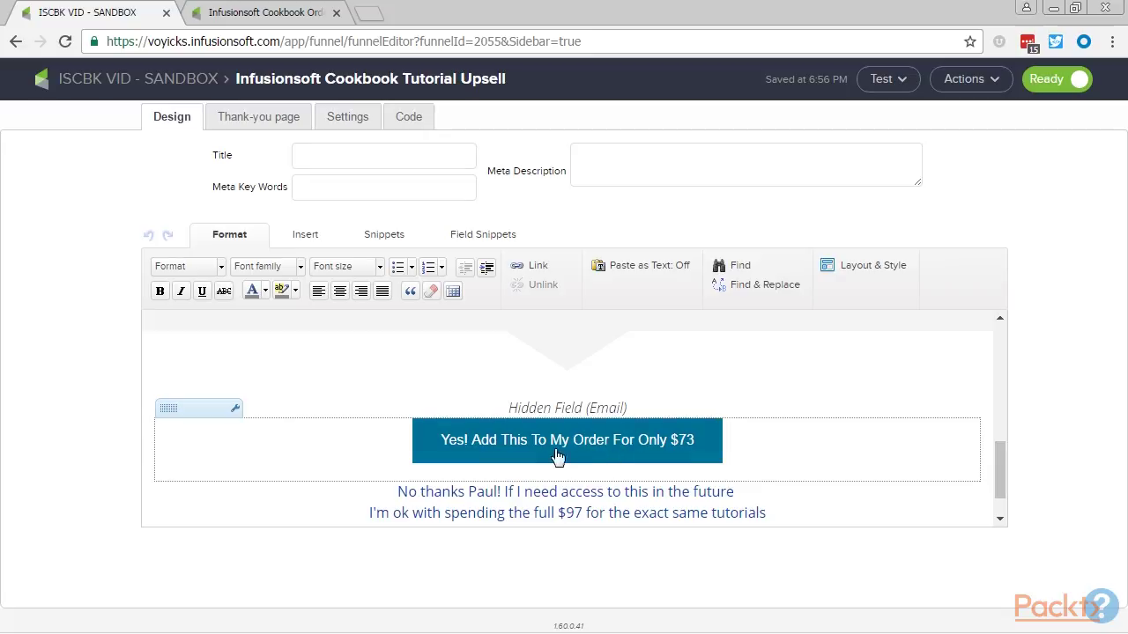
{"action": "left_click", "coordinate": [147, 86]}
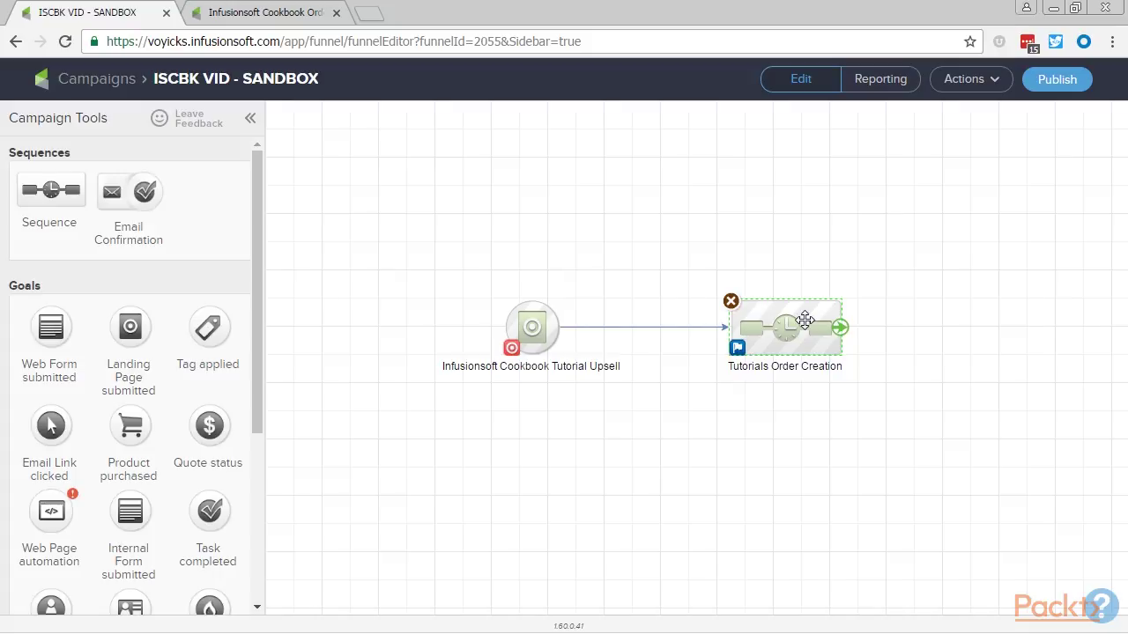
In the Tutorials Order Creation sequence, add CustomerHub, tag and email steps after the order action set, and return to the campaign.
{"action": "double_click", "coordinate": [804, 320]}
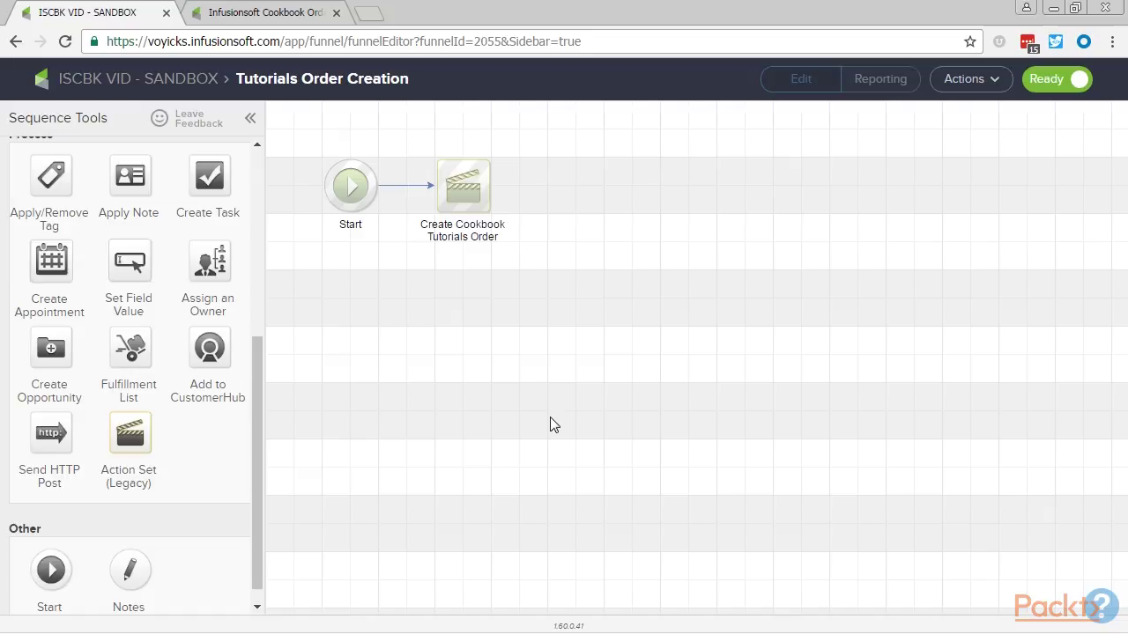
{"action": "left_click_drag", "start_coordinate": [208, 354], "coordinate": [594, 169]}
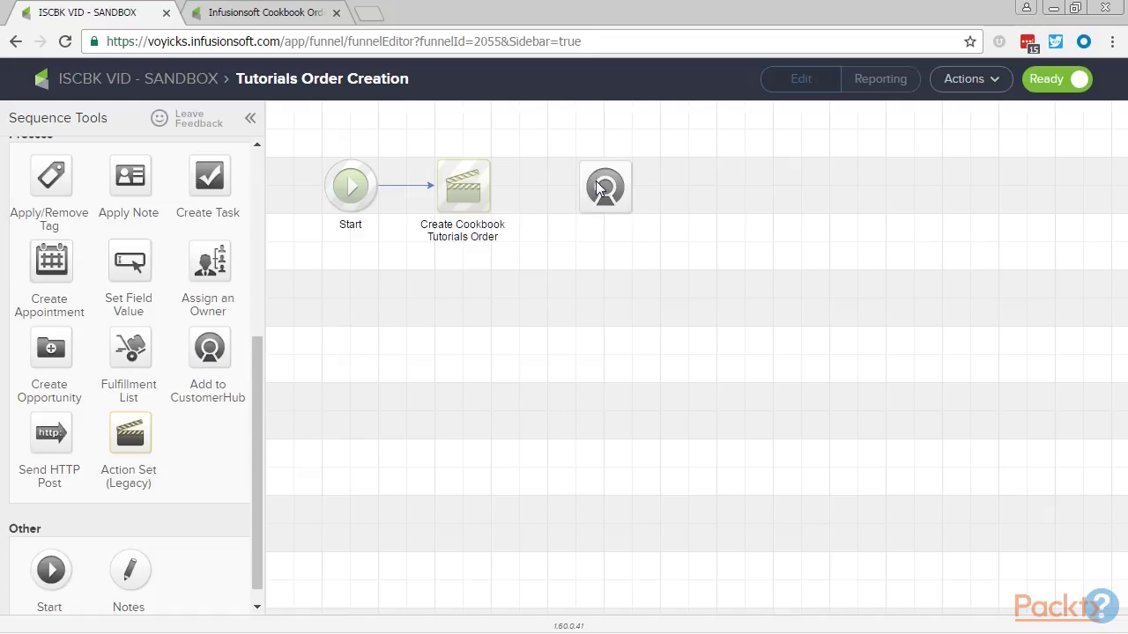
{"action": "left_click", "coordinate": [593, 305]}
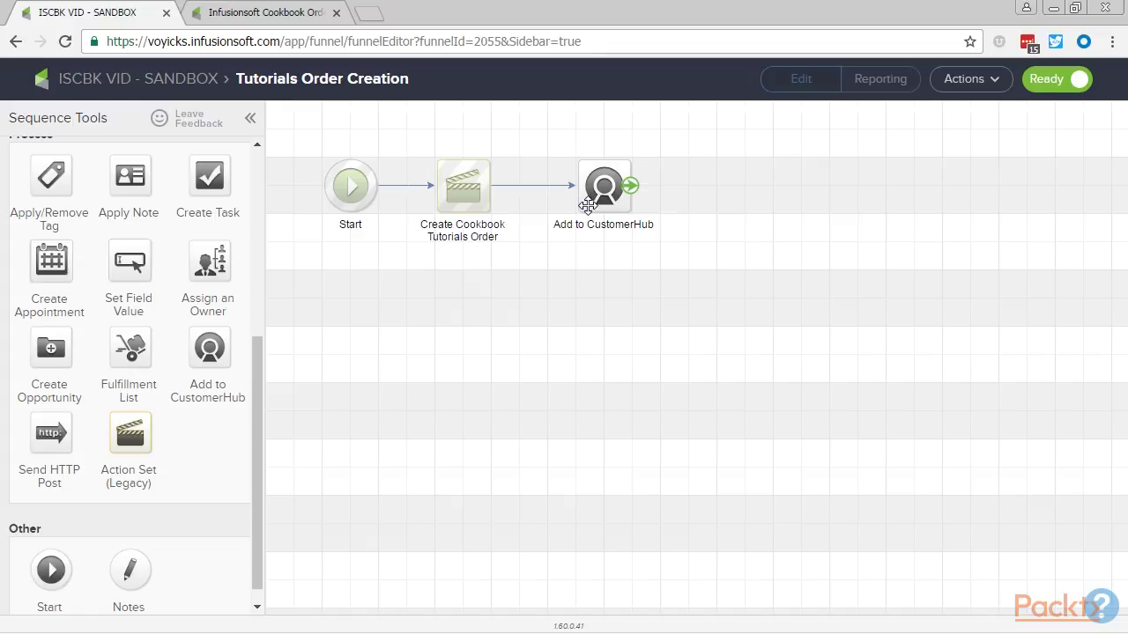
{"action": "left_click_drag", "start_coordinate": [53, 178], "coordinate": [774, 186]}
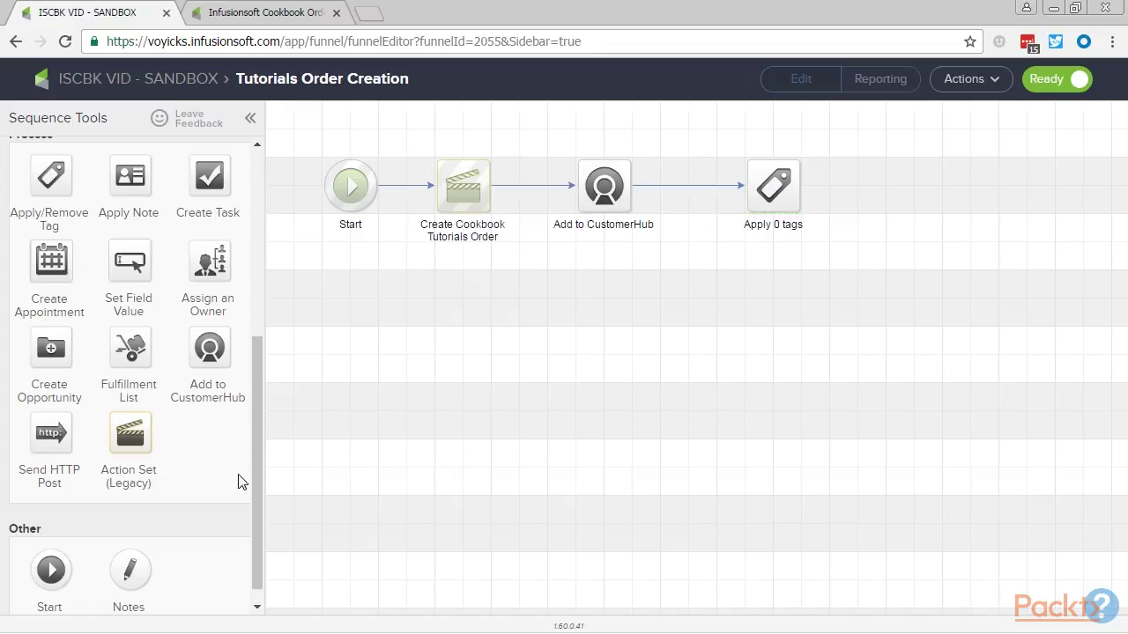
{"action": "scroll", "coordinate": [149, 388], "scroll_direction": "up", "scroll_amount": 3}
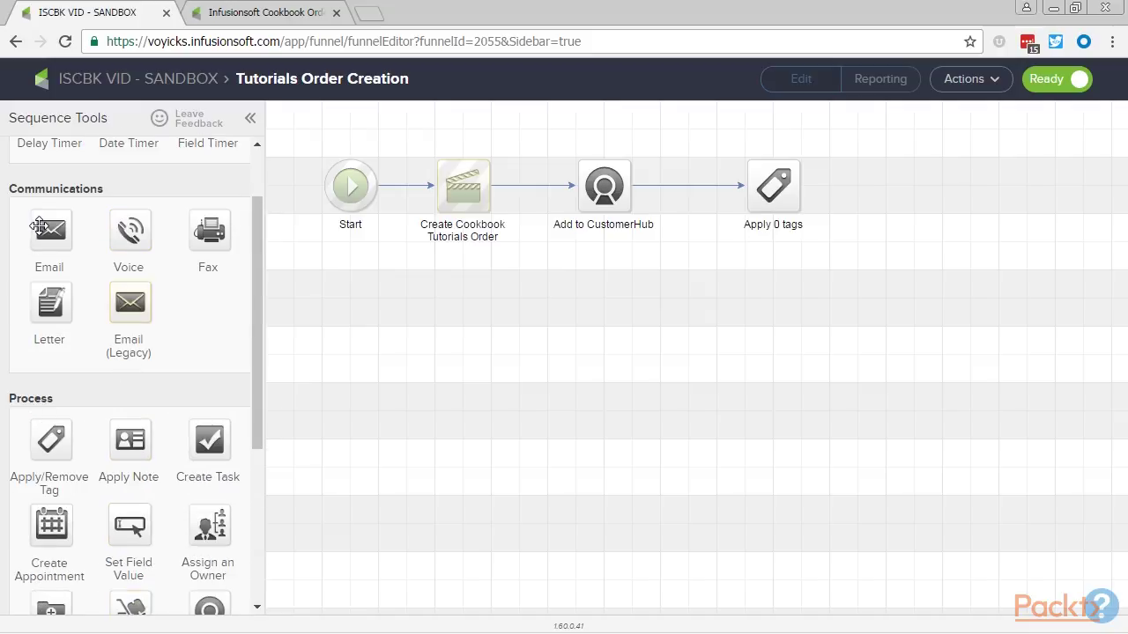
{"action": "left_click_drag", "start_coordinate": [39, 227], "coordinate": [903, 187]}
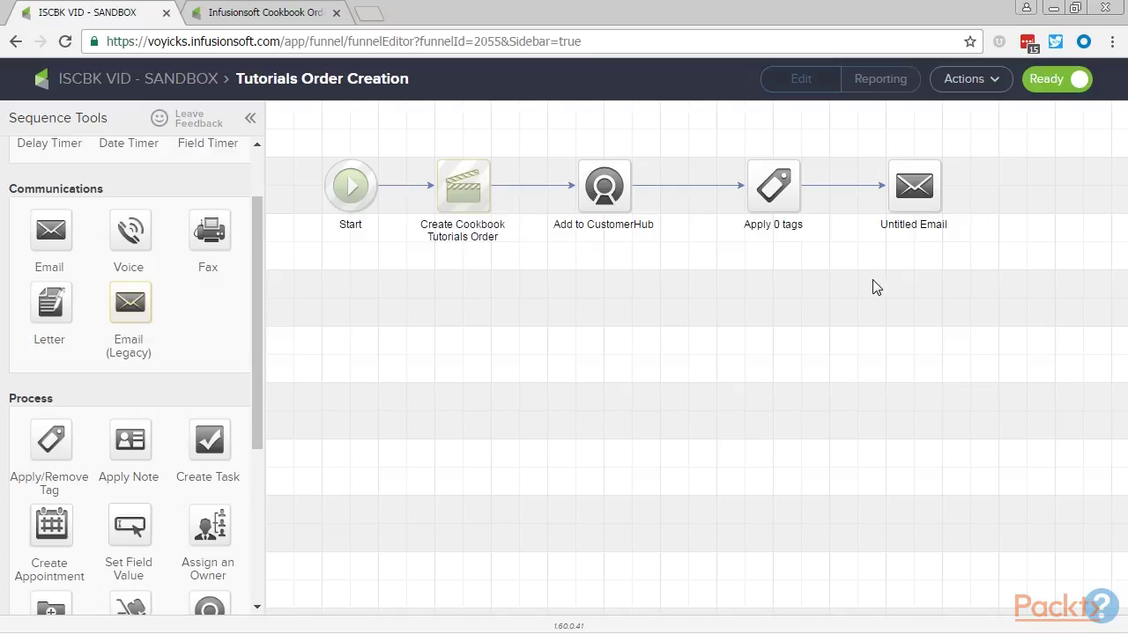
{"action": "mouse_move", "coordinate": [476, 180]}
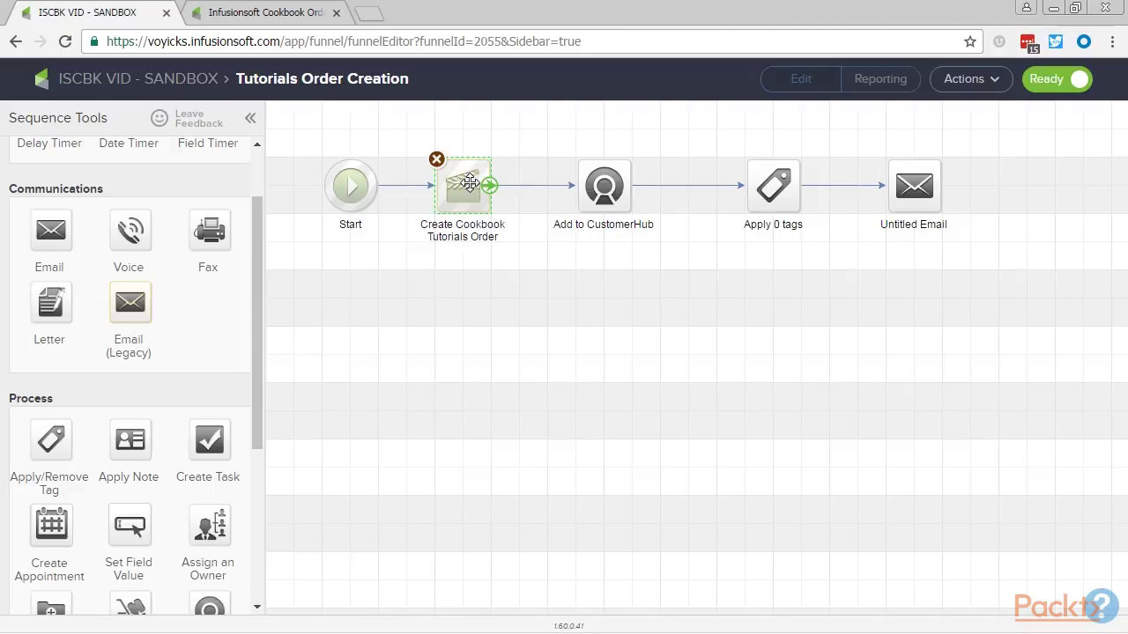
{"action": "left_click", "coordinate": [204, 86]}
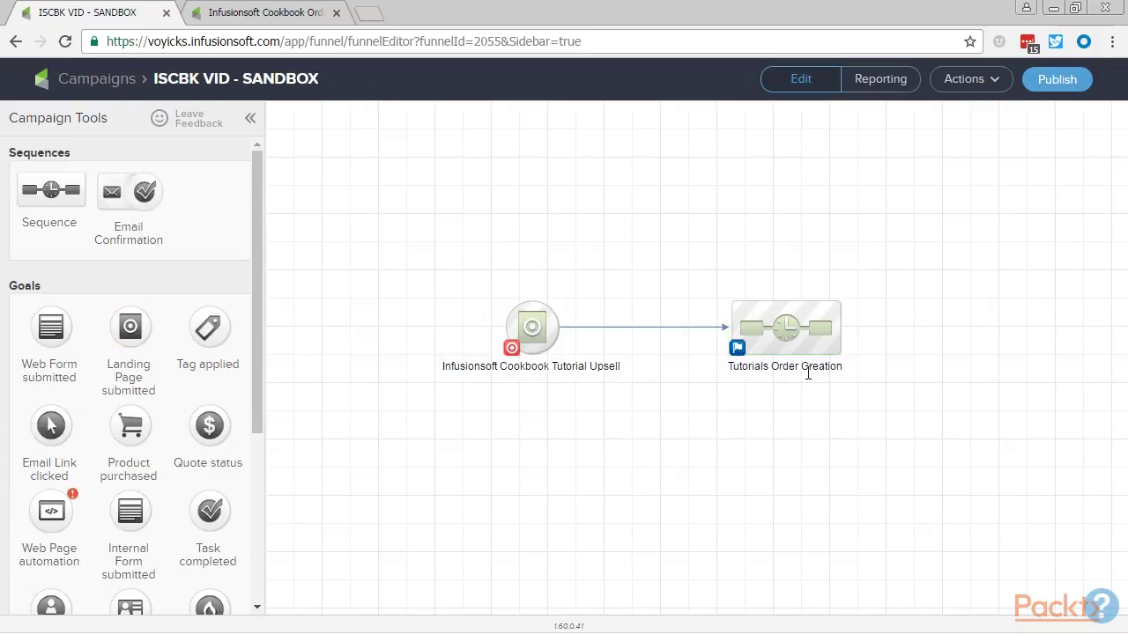
Move the Tutorials Order Creation sequence closer to the upsell goal and add a Tag applied goal named "Successful Billing" after it.
{"action": "left_click_drag", "start_coordinate": [808, 373], "coordinate": [751, 374]}
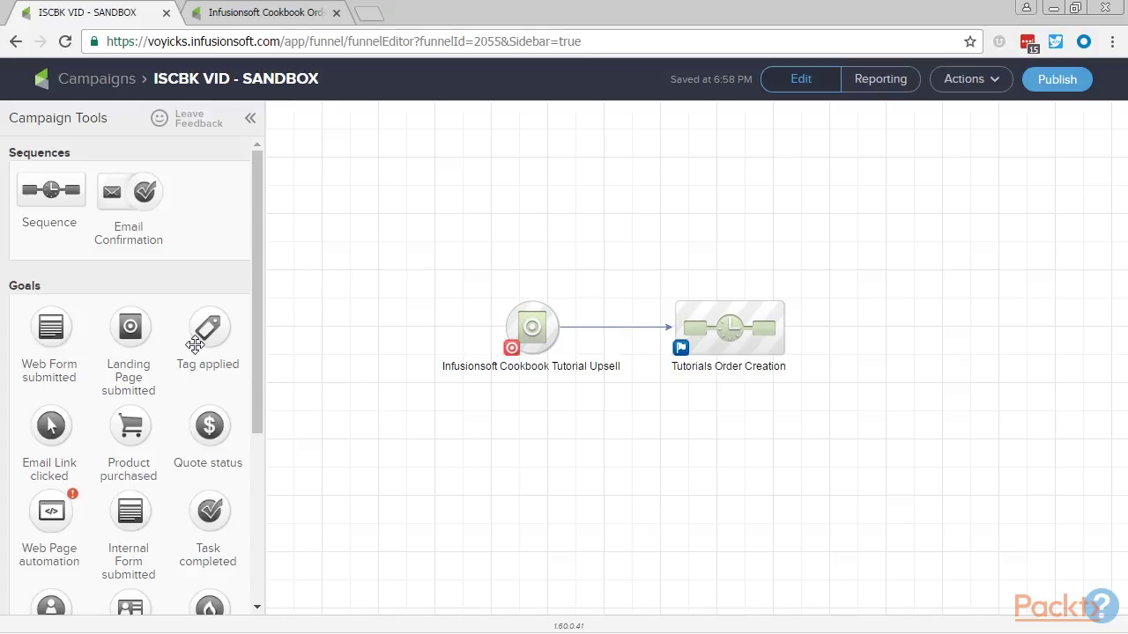
{"action": "left_click_drag", "start_coordinate": [209, 343], "coordinate": [878, 322]}
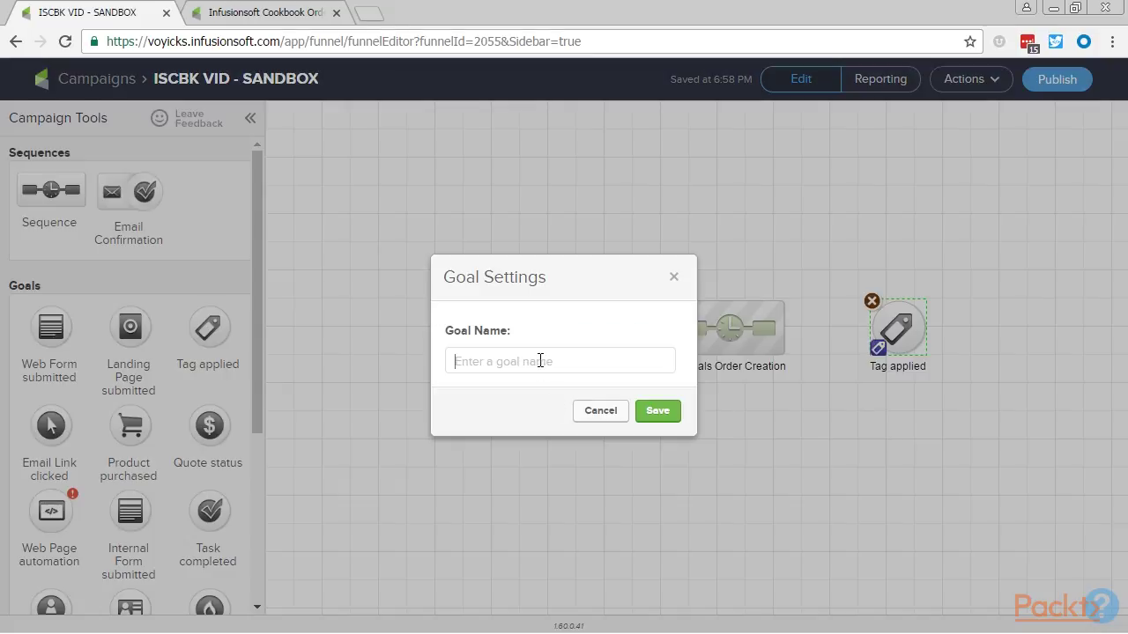
{"action": "left_click", "coordinate": [539, 361]}
{"action": "type", "text": "Successfull"}
{"action": "key", "text": "BackSpace"}
{"action": "key", "text": "BackSpace"}
{"action": "type", "text": "Billing"}
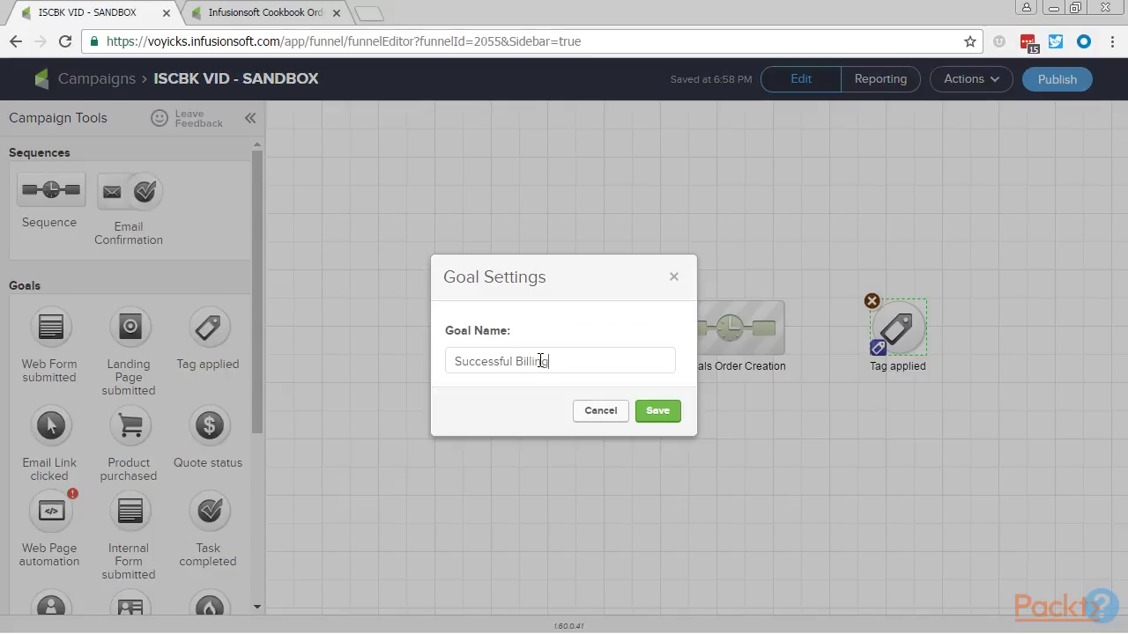
{"action": "left_click", "coordinate": [676, 416]}
Connect Tutorials Order Creation to the Successful Billing goal and shift the whole campaign chain to make room after it.
{"action": "left_click_drag", "start_coordinate": [849, 339], "coordinate": [859, 335]}
{"action": "left_click_drag", "start_coordinate": [433, 258], "coordinate": [964, 429]}
{"action": "left_click_drag", "start_coordinate": [900, 319], "coordinate": [745, 319]}
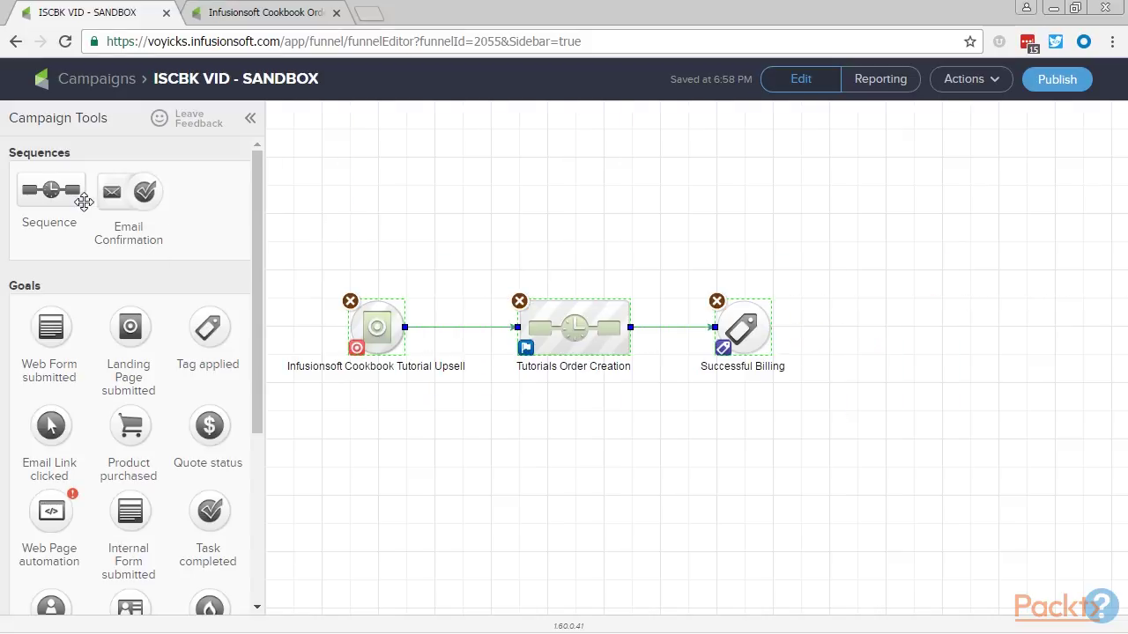
Add a sequence after the Successful Billing goal, connect the goal to it, and name it "Grant Tutorial Access".
{"action": "mouse_move", "coordinate": [62, 185]}
{"action": "left_mouse_down"}
{"action": "mouse_move", "coordinate": [765, 318]}
{"action": "mouse_move", "coordinate": [860, 313]}
{"action": "left_mouse_up"}
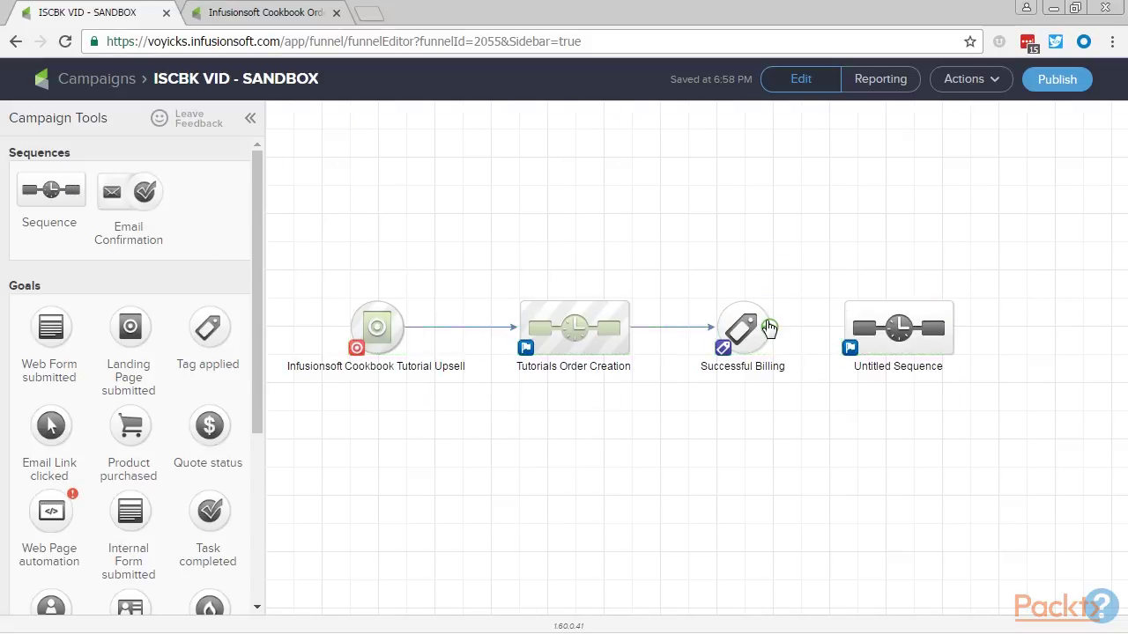
{"action": "left_click_drag", "start_coordinate": [769, 326], "coordinate": [890, 333]}
{"action": "double_click", "coordinate": [890, 365]}
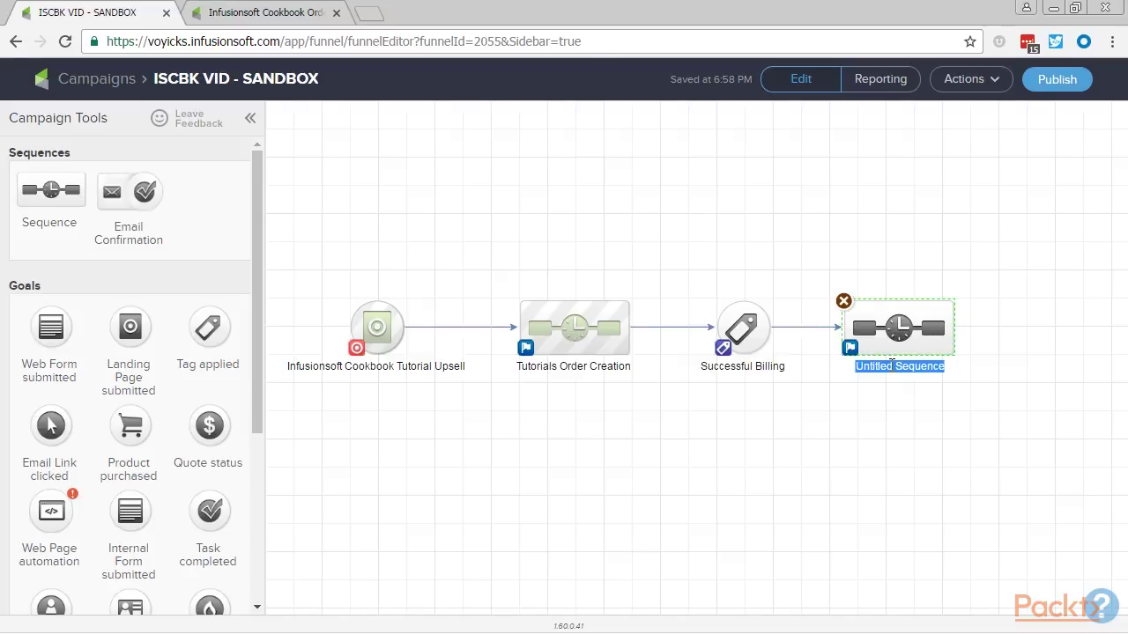
{"action": "type", "text": "Grant Tu"}
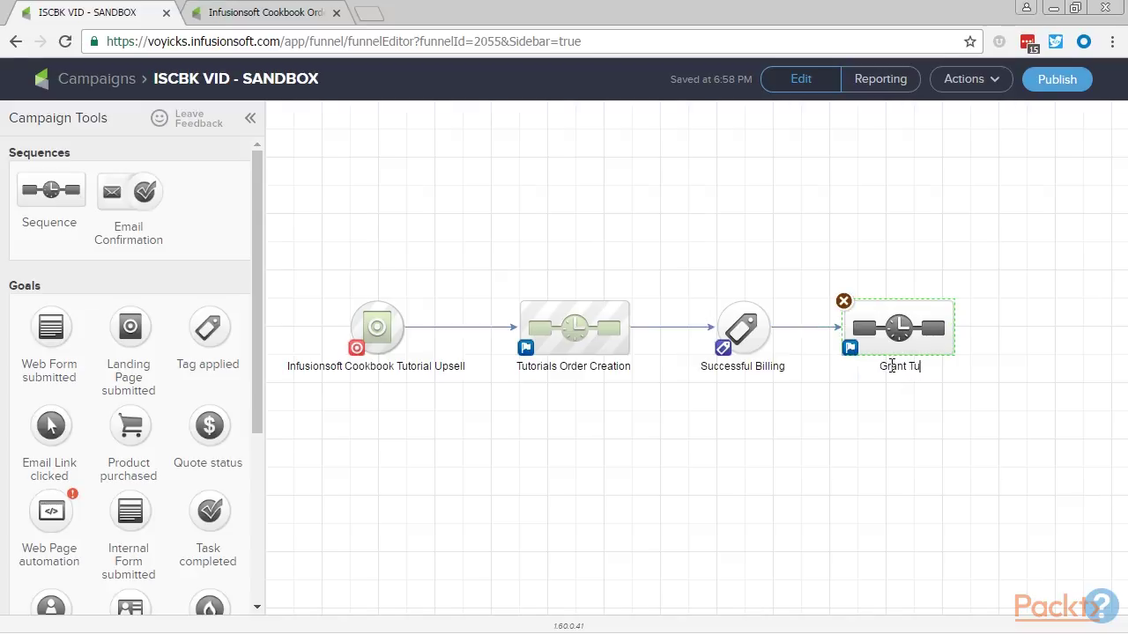
{"action": "type", "text": "torial Access"}
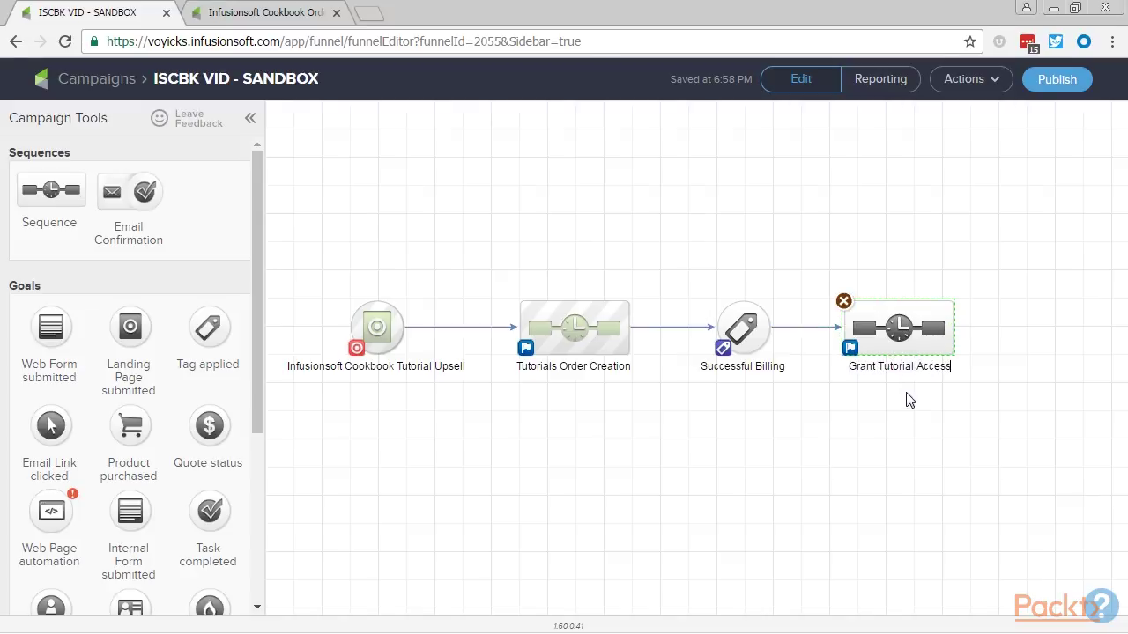
{"action": "left_click", "coordinate": [908, 405]}
Delete the CustomerHub, tag and email steps from the Tutorials Order Creation sequence and return to the campaign.
{"action": "double_click", "coordinate": [621, 333]}
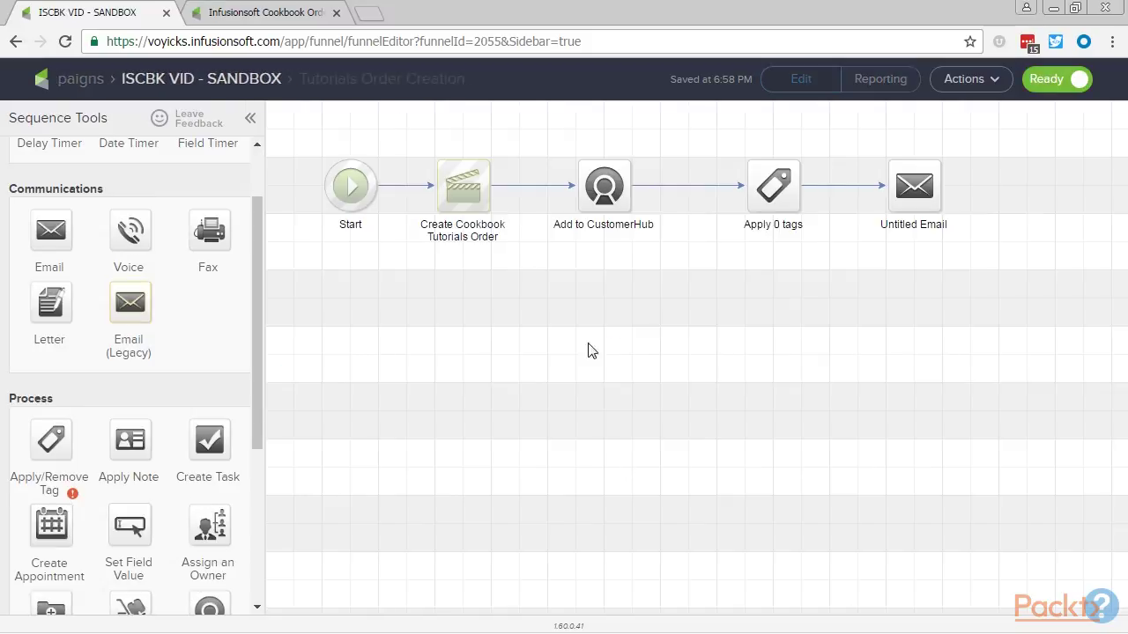
{"action": "left_click_drag", "start_coordinate": [520, 154], "coordinate": [1011, 266]}
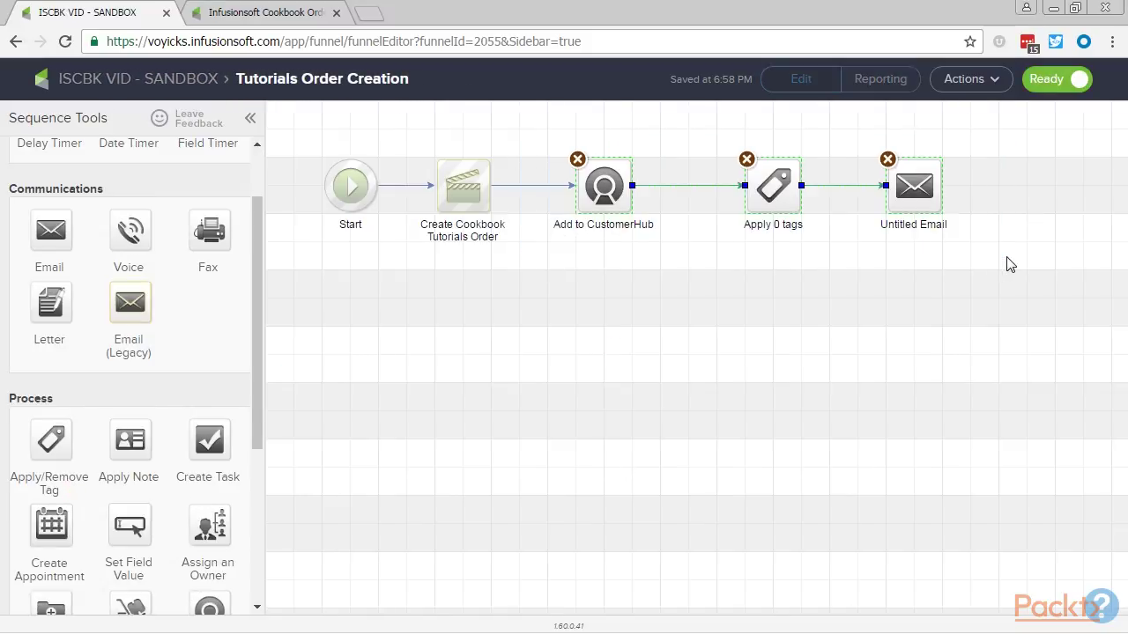
{"action": "key", "text": "Delete"}
{"action": "left_click", "coordinate": [715, 518]}
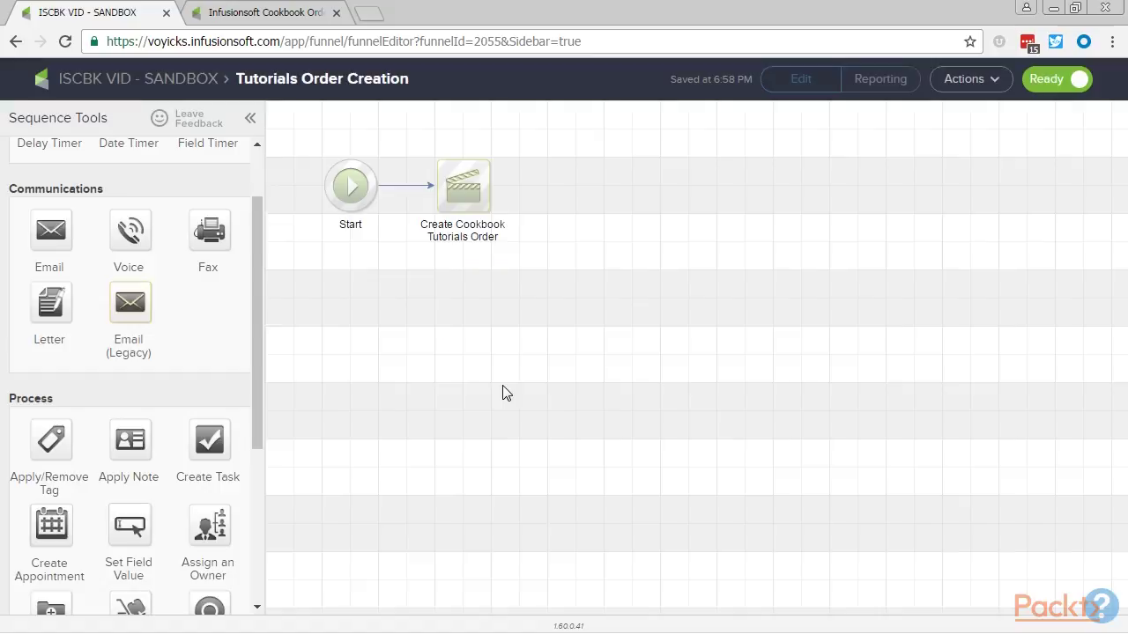
{"action": "double_click", "coordinate": [812, 510]}
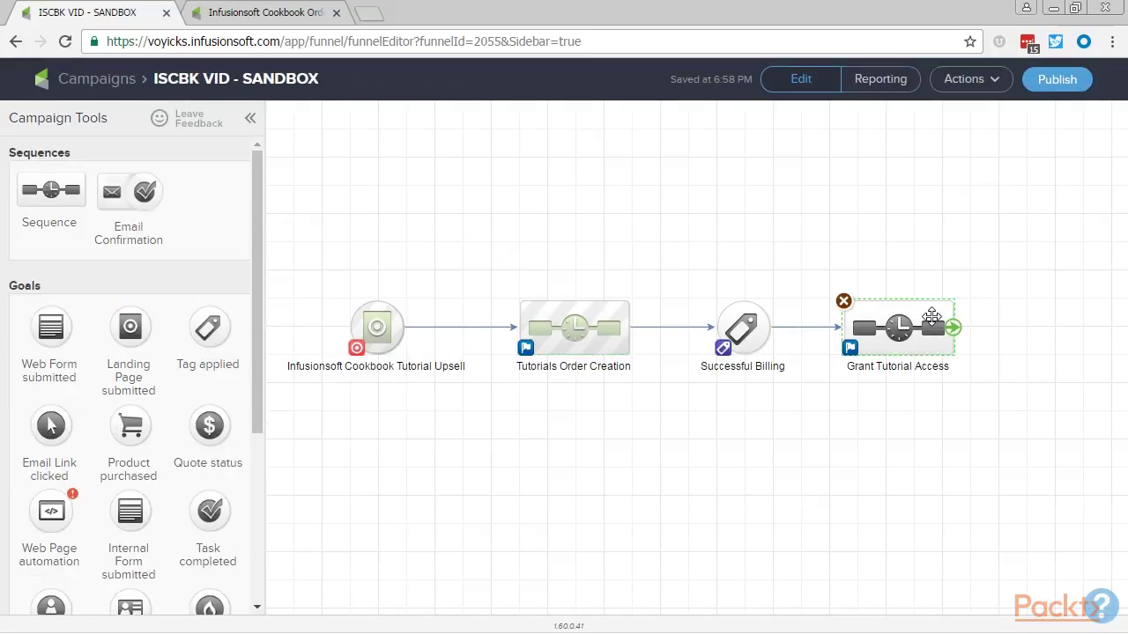